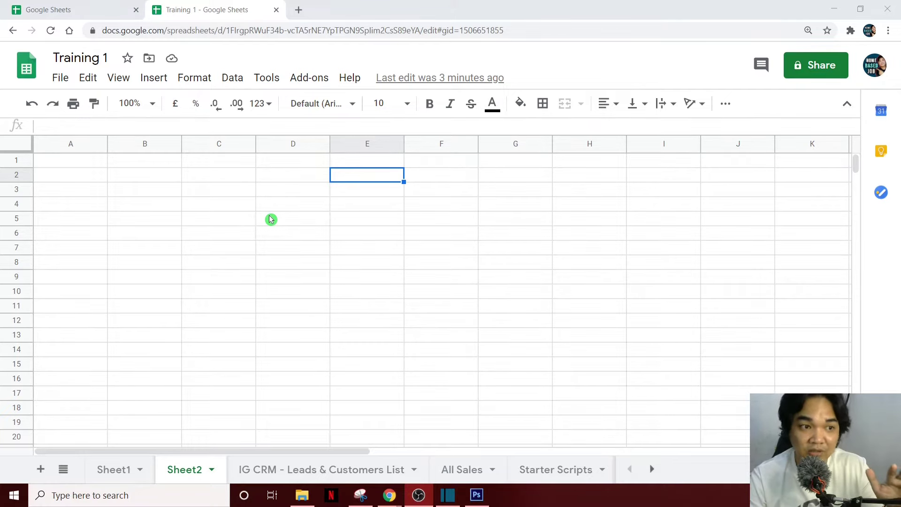
Step: Select column A and row 1 on Sheet2, then switch to Sheet1 and select its TITLE header row
left_click(62, 142)
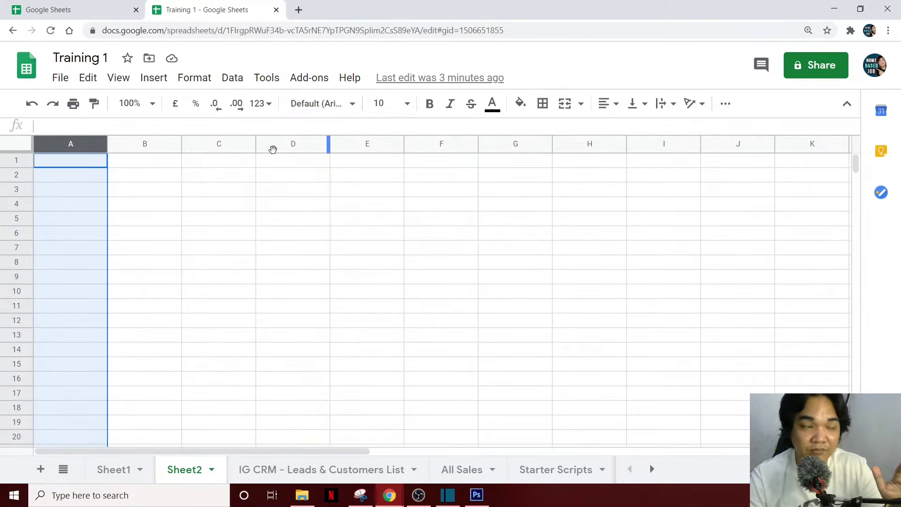
left_click(14, 160)
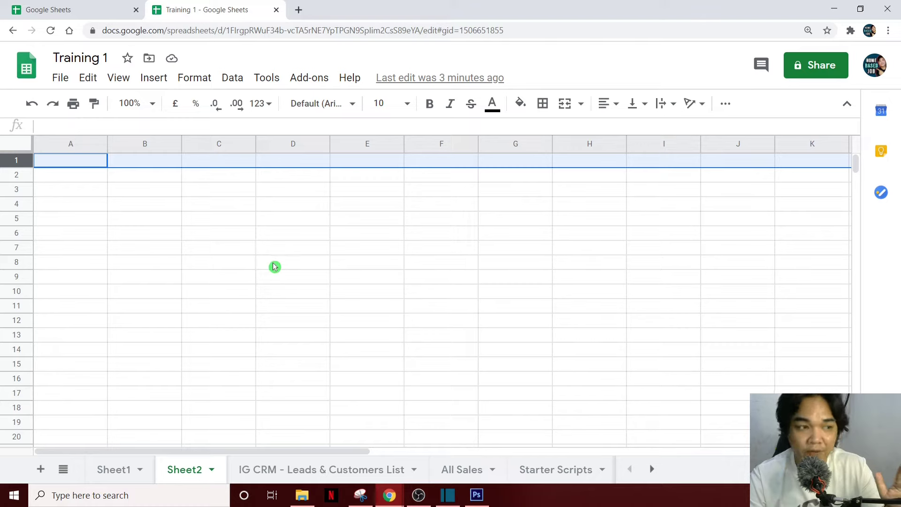
left_click(117, 470)
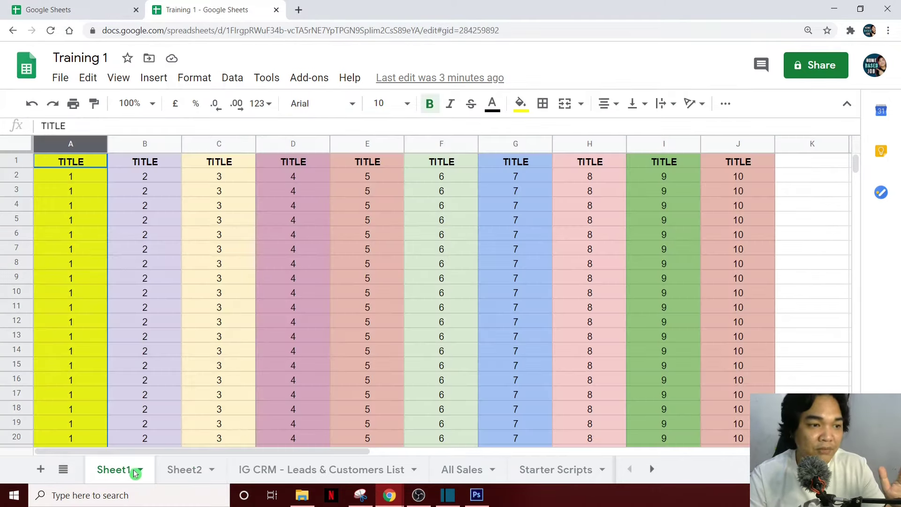
left_click(14, 167)
left_click(14, 162)
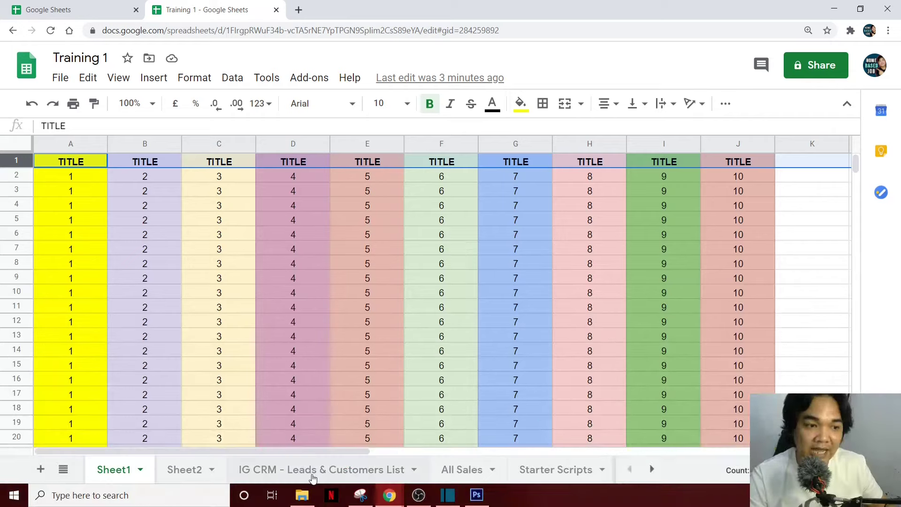
Step: Open the IG CRM - Leads & Customers List sheet and look over the column M cells
left_click(311, 477)
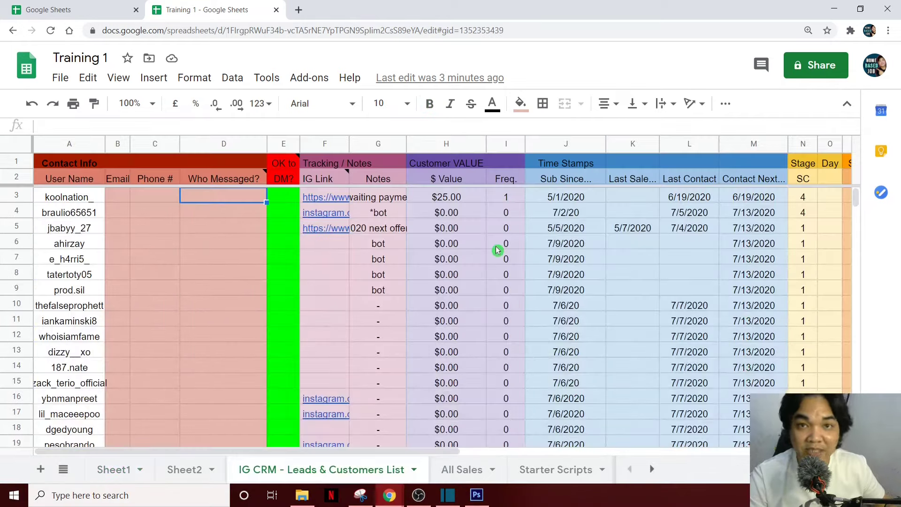
left_click(769, 221)
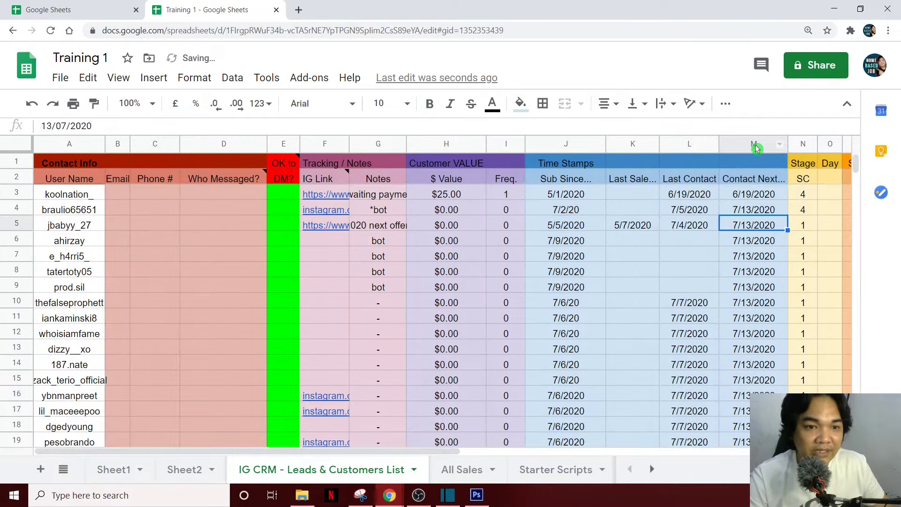
left_click(753, 141)
left_click(760, 183)
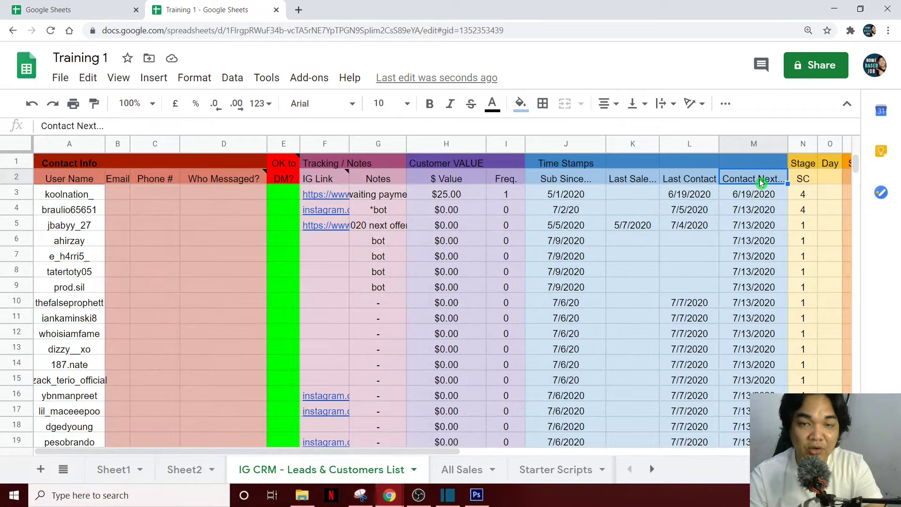
scroll(752, 302, "down", 4)
scroll(750, 297, "down", 3)
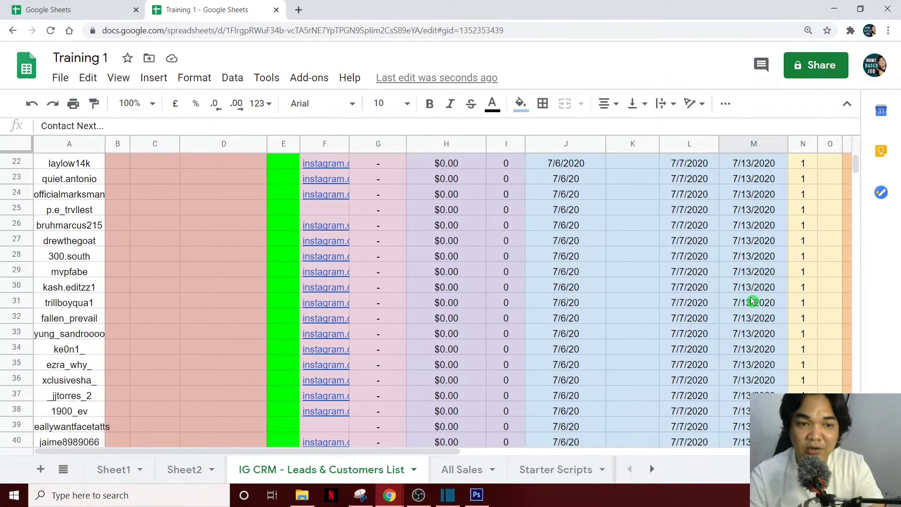
scroll(747, 298, "up", 7)
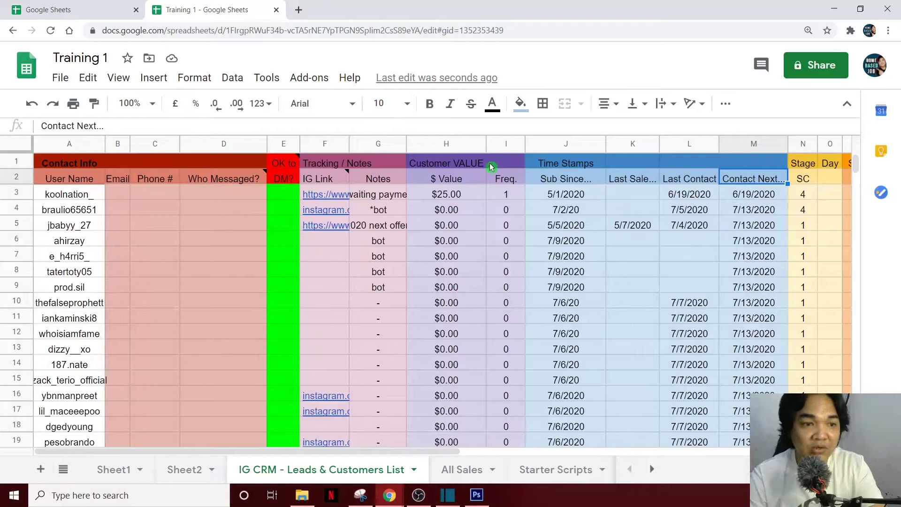
scroll(732, 282, "down", 1)
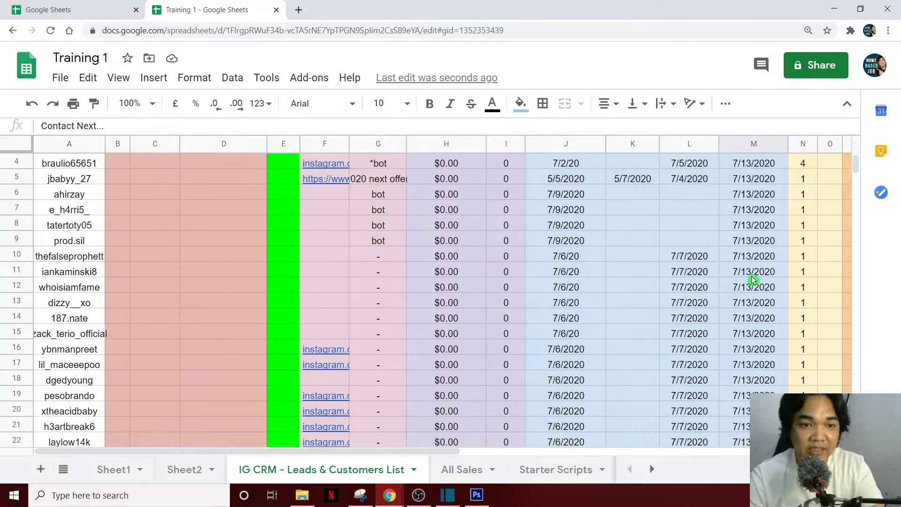
scroll(751, 275, "down", 8)
scroll(750, 275, "up", 9)
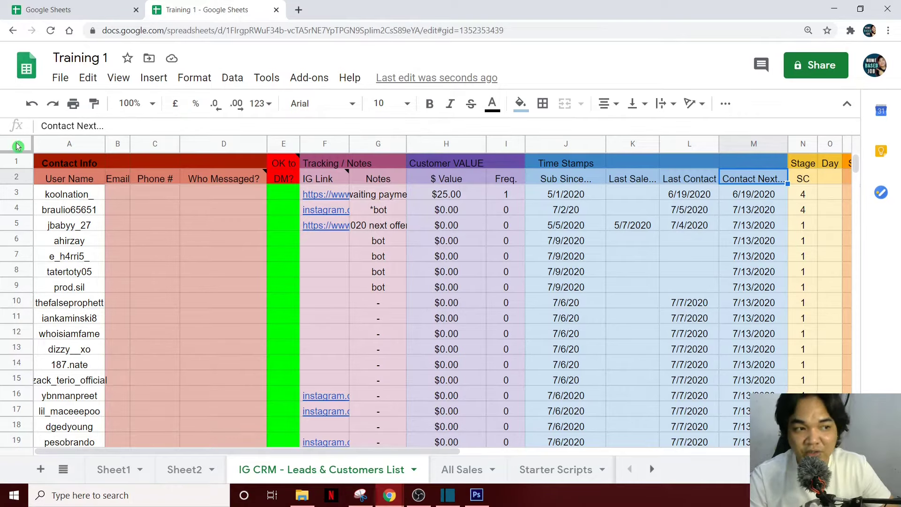
Step: Select header rows 1 and 2 and bring up the View > Freeze options
left_click(15, 161)
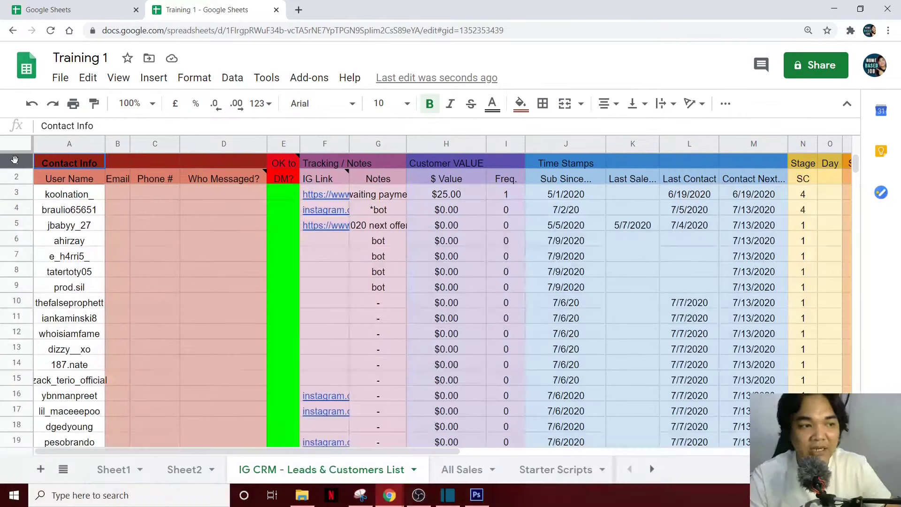
left_click_drag(14, 160, 18, 176)
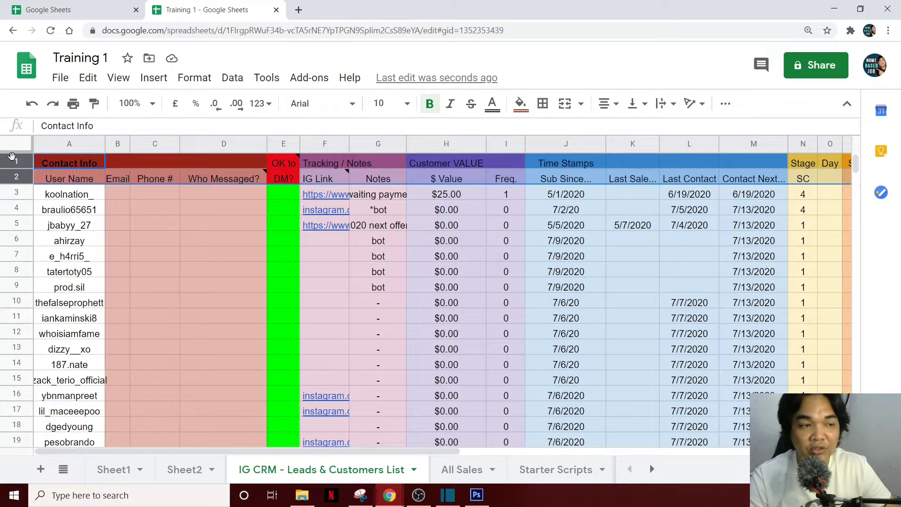
left_click(14, 194)
left_click_drag(16, 161, 19, 176)
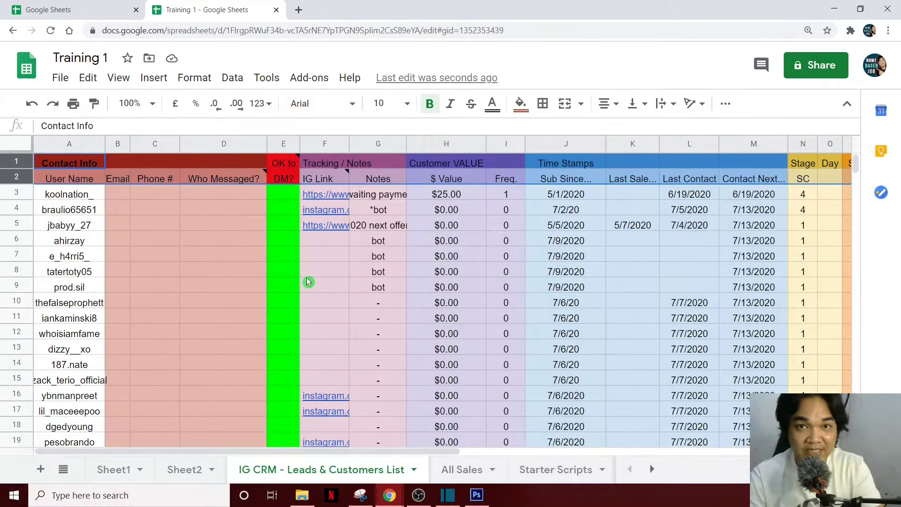
left_click(119, 77)
mouse_move(145, 103)
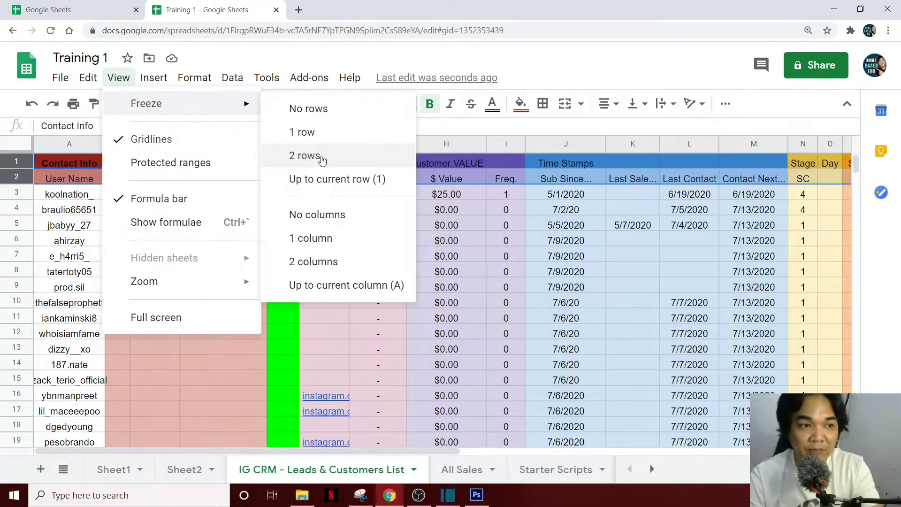
Step: Freeze the top 2 rows, then scroll down and sideways to confirm the headers stay put
left_click(305, 156)
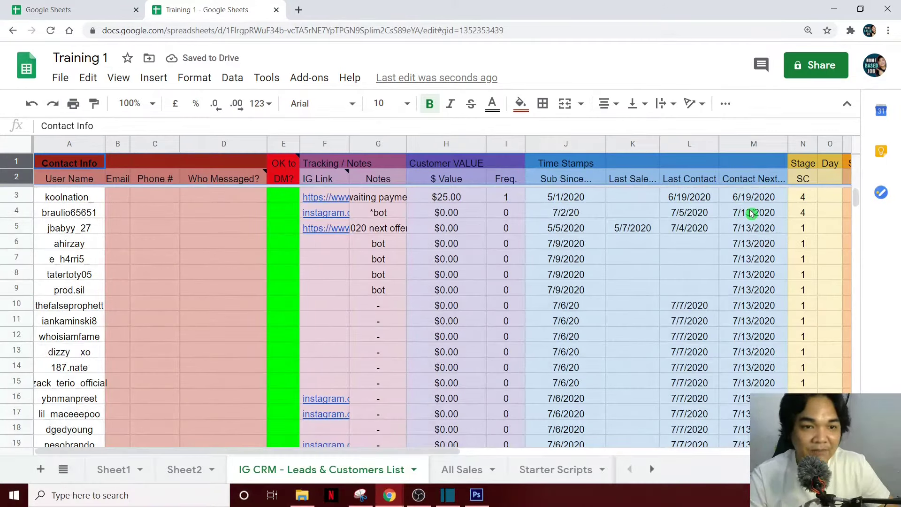
scroll(758, 213, "down", 2)
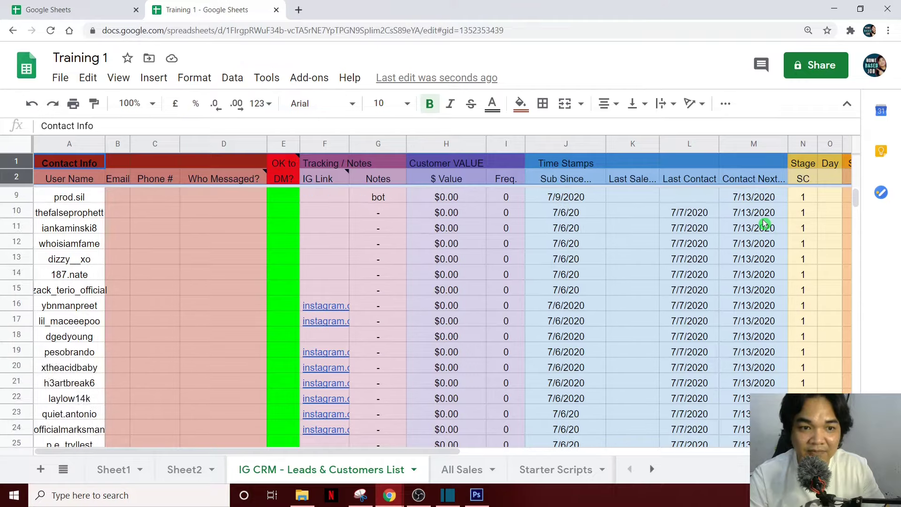
scroll(764, 225, "down", 3)
scroll(764, 226, "down", 1)
scroll(764, 225, "down", 3)
scroll(764, 226, "down", 4)
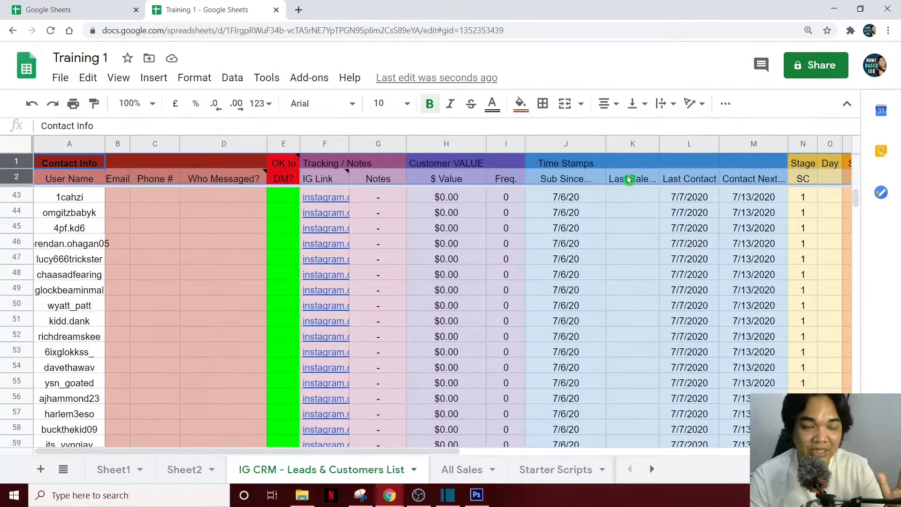
scroll(685, 274, "down", 4)
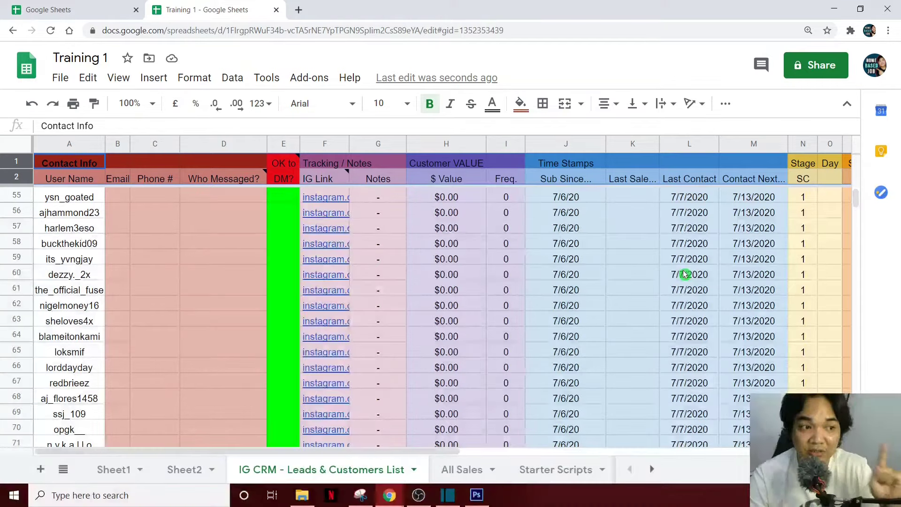
scroll(677, 267, "up", 8)
scroll(678, 267, "up", 9)
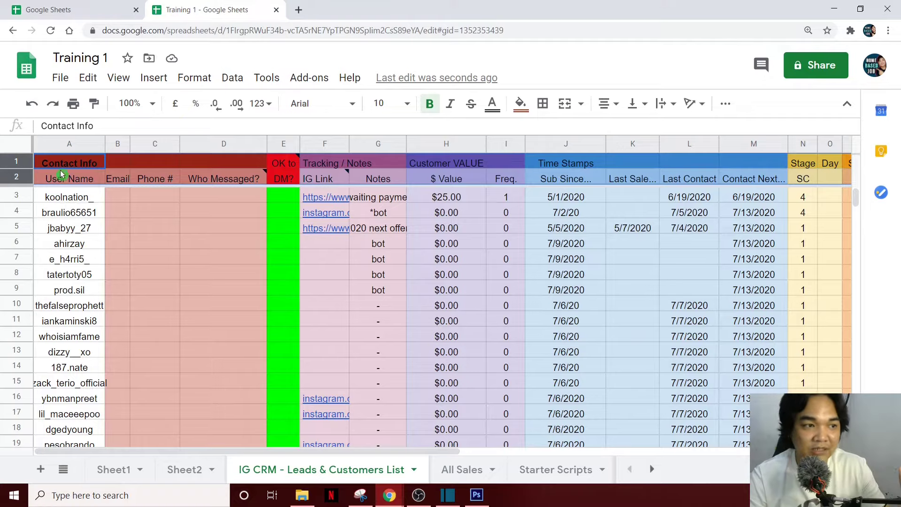
left_click_drag(347, 451, 665, 438)
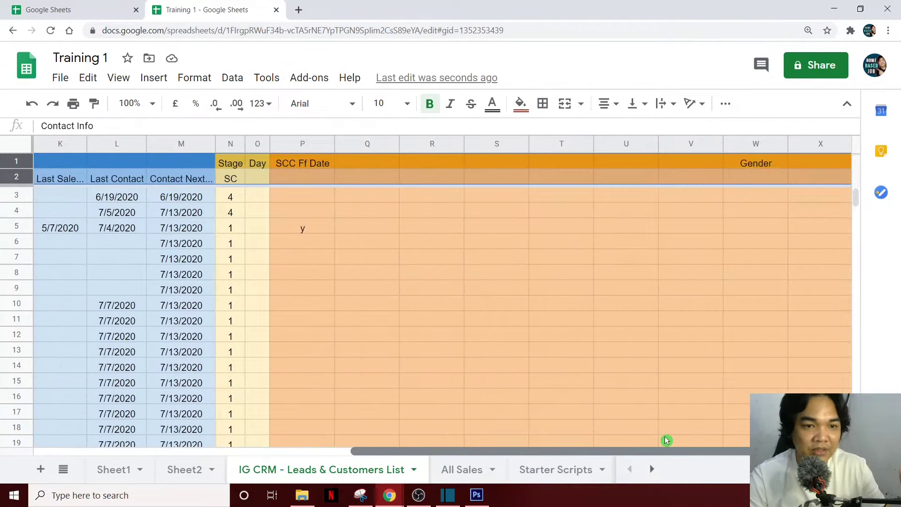
Step: Select the Gender column W and scroll through its cells
left_click(747, 143)
left_click(750, 266)
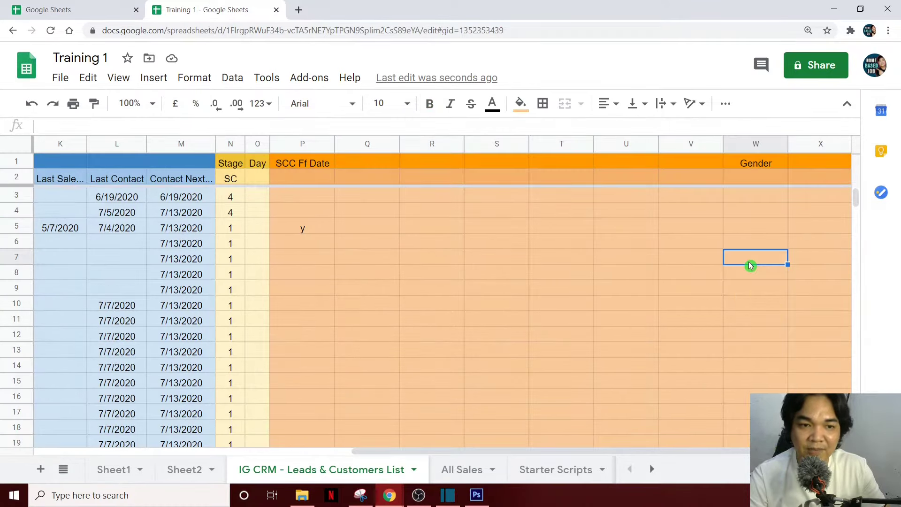
scroll(750, 265, "down", 4)
scroll(750, 266, "up", 4)
scroll(751, 266, "down", 1)
scroll(748, 265, "down", 5)
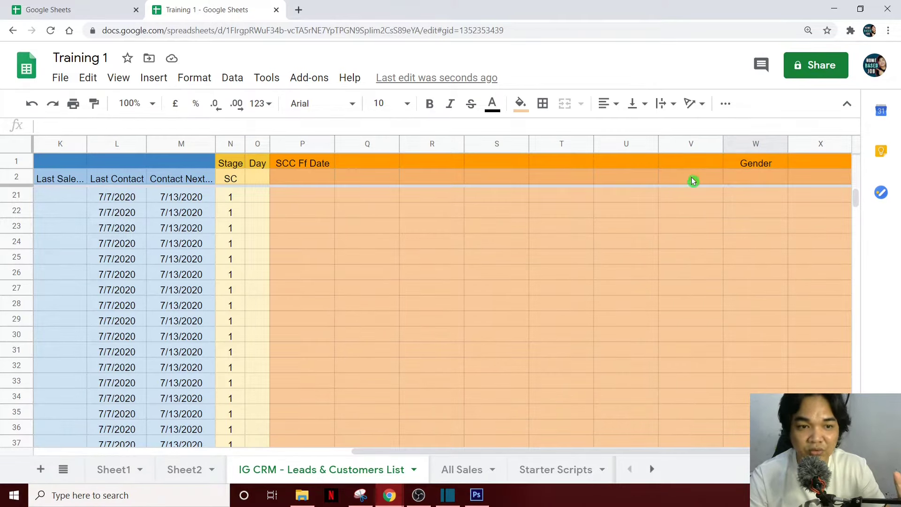
scroll(765, 212, "up", 4)
scroll(765, 212, "up", 2)
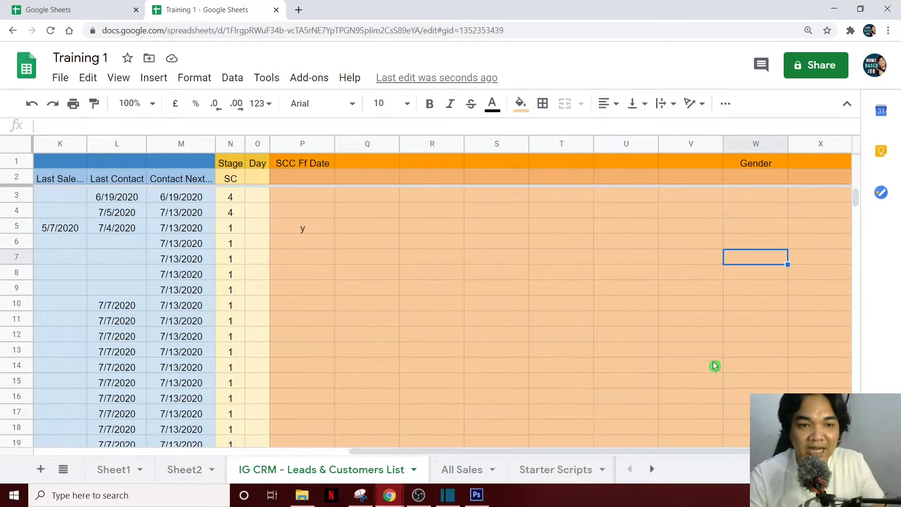
Step: Enter 'male' in cell W3 for the first contact, then scroll back left to column A
left_click(763, 197)
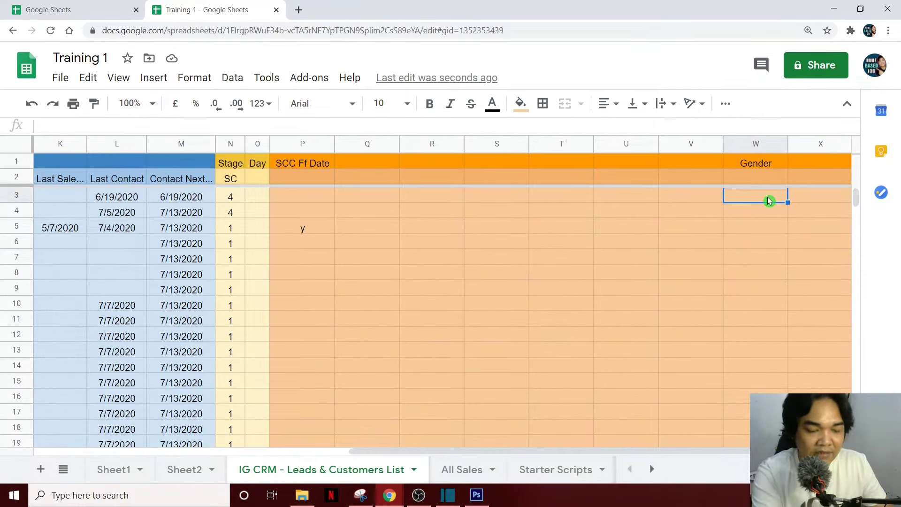
type("male")
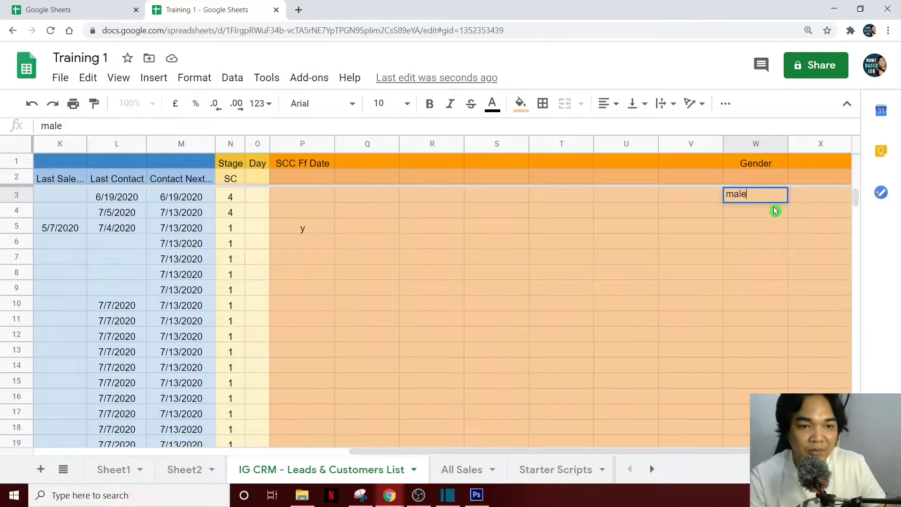
key("Return")
left_click_drag(635, 450, 302, 455)
left_click(65, 214)
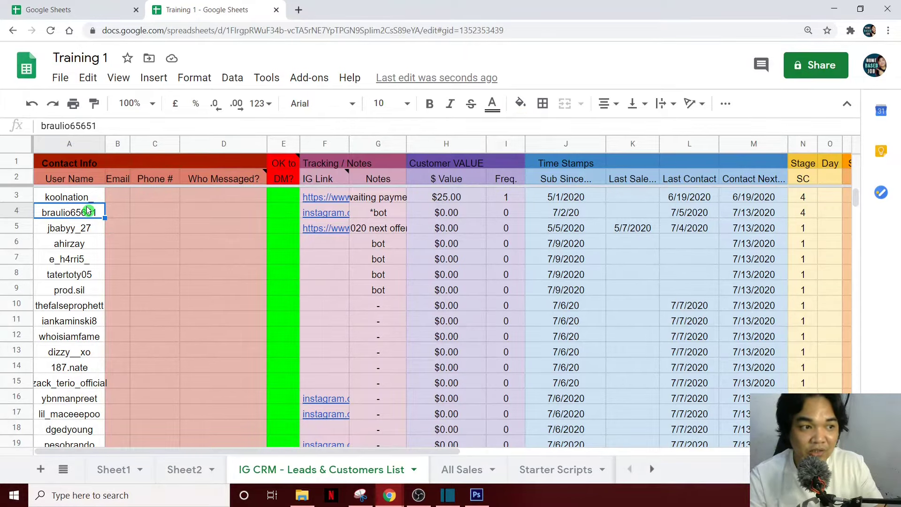
Step: Select column A and freeze it with View > Freeze > 1 column
left_click(64, 144)
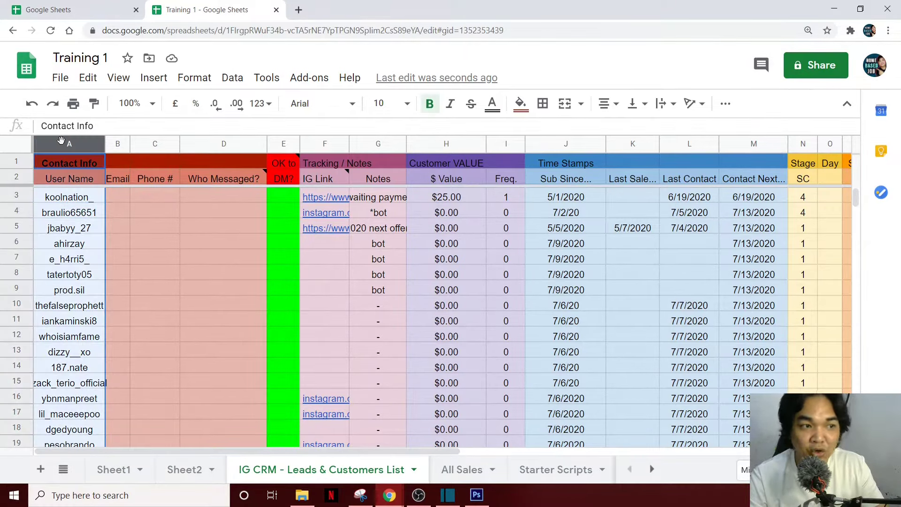
left_click(176, 202)
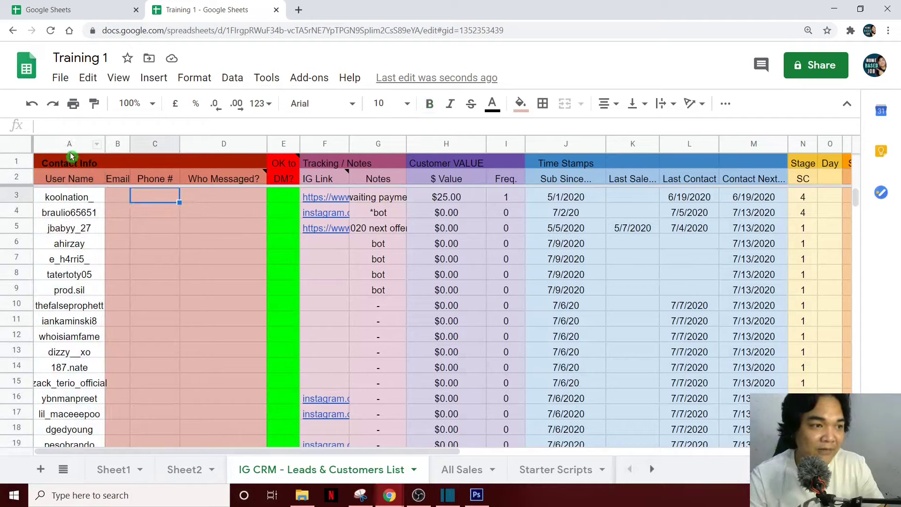
left_click(65, 144)
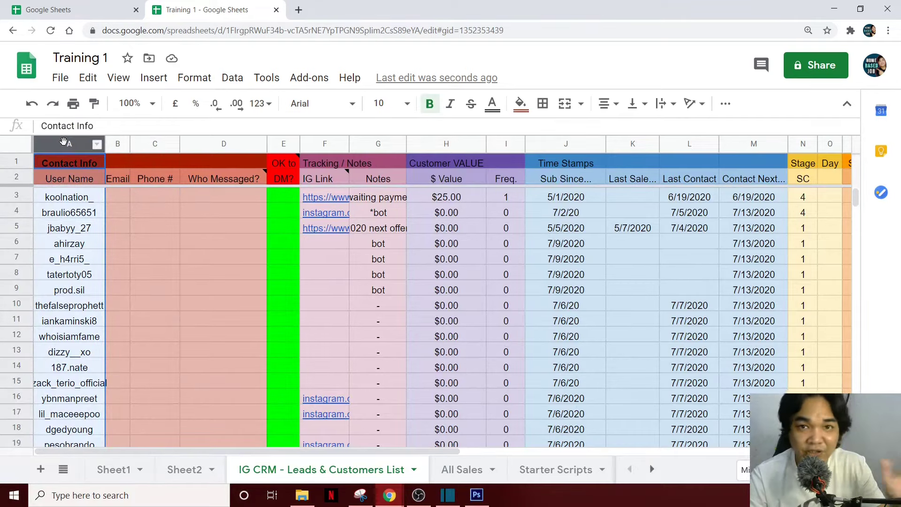
left_click(118, 78)
mouse_move(183, 103)
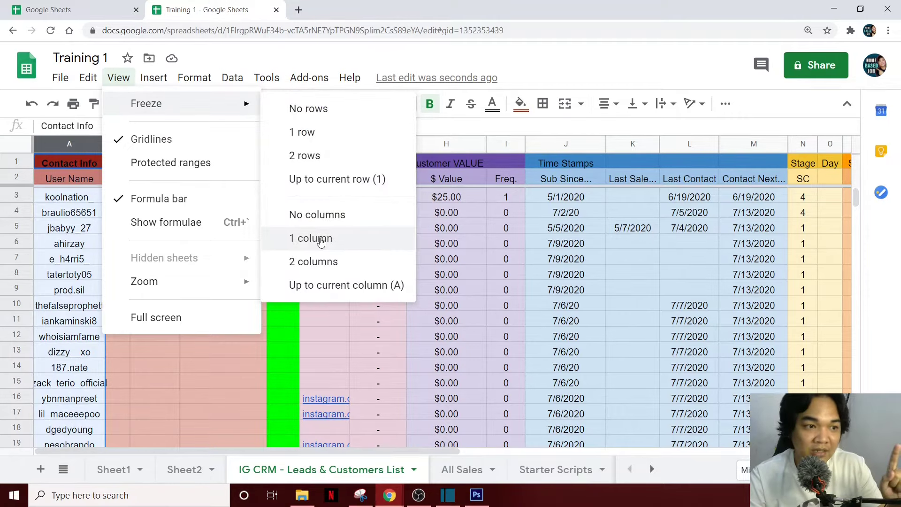
left_click(321, 240)
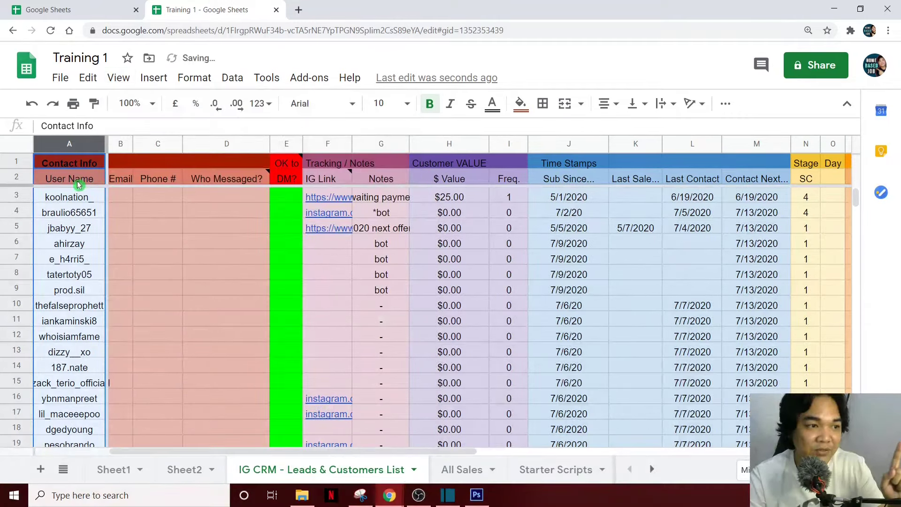
Step: Scroll right to confirm column A stays in place, then reselect column A
left_click(157, 224)
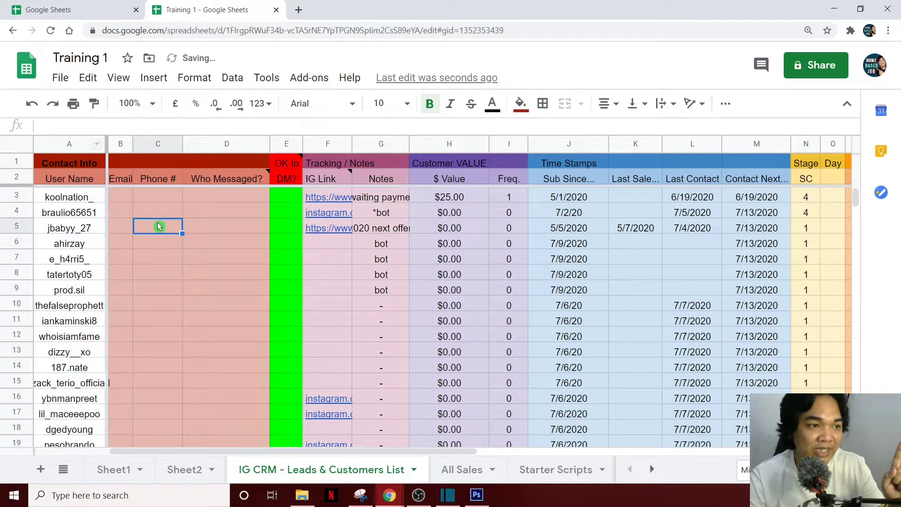
left_click(13, 162)
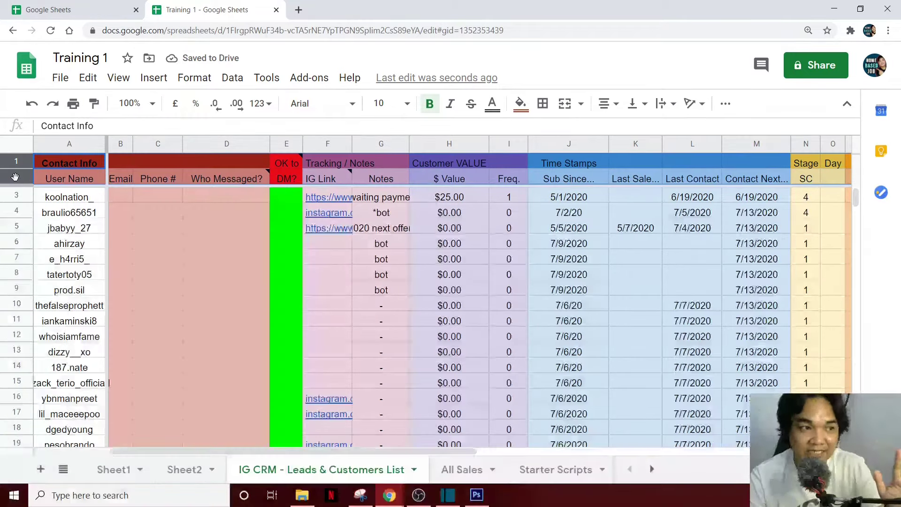
left_click(68, 142)
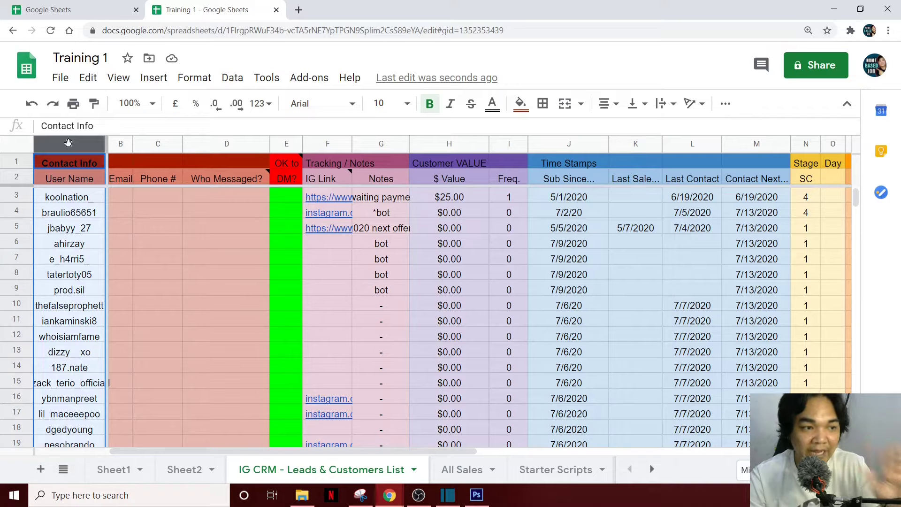
left_click(151, 281)
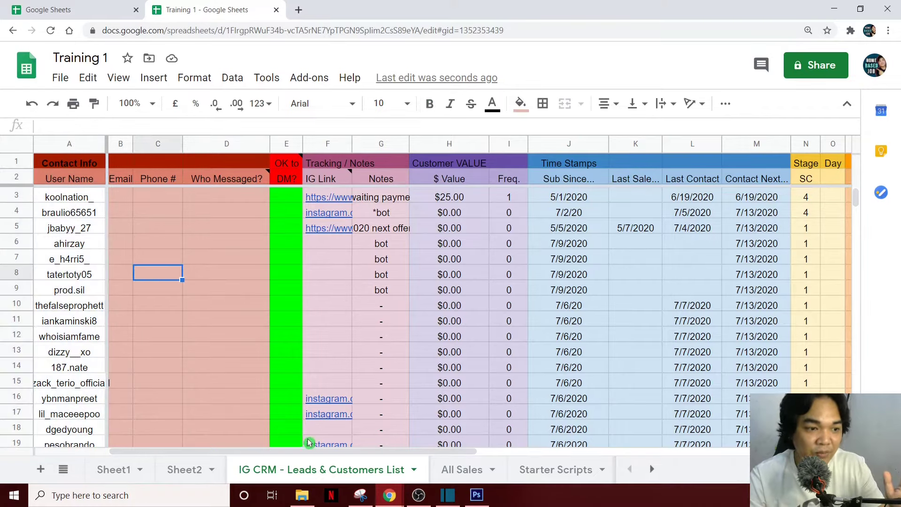
left_click_drag(153, 443, 568, 439)
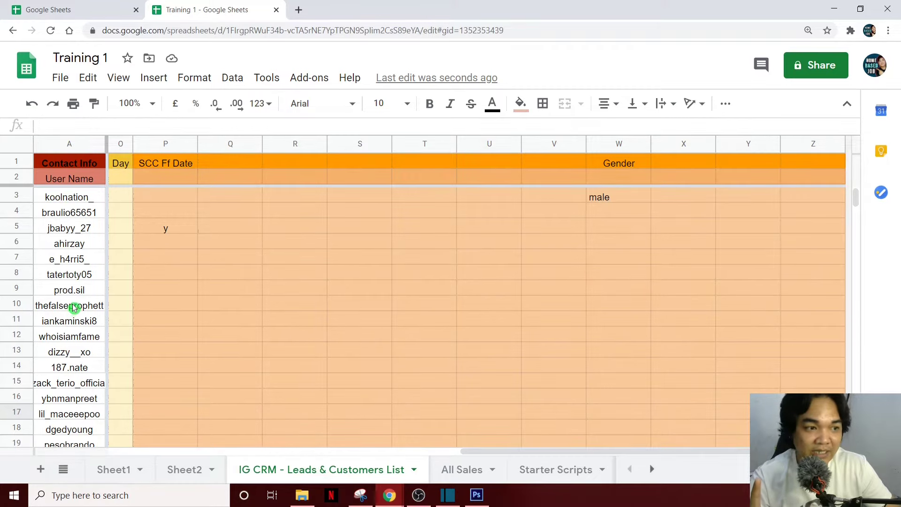
left_click(424, 241)
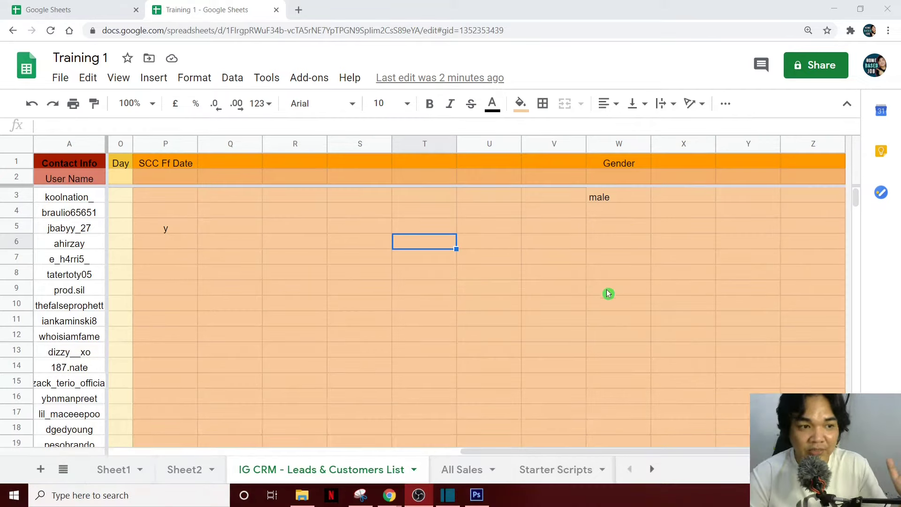
left_click(64, 180)
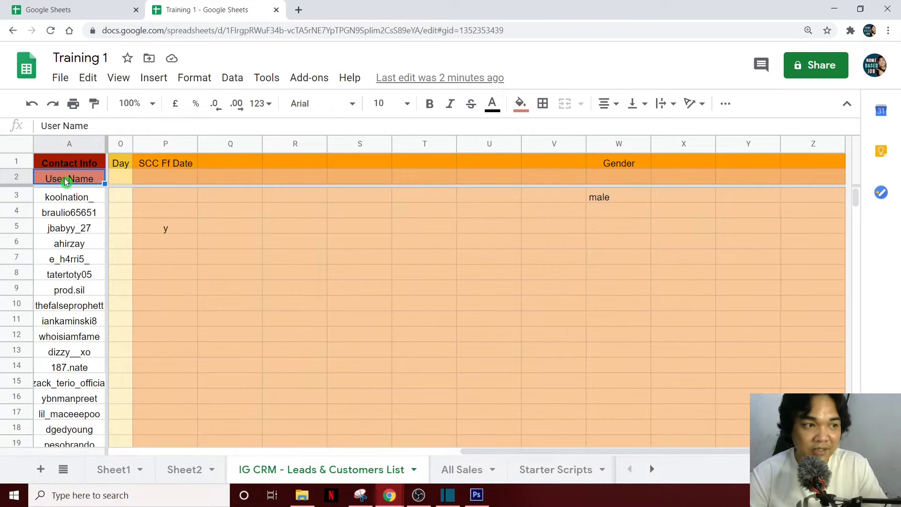
left_click(67, 143)
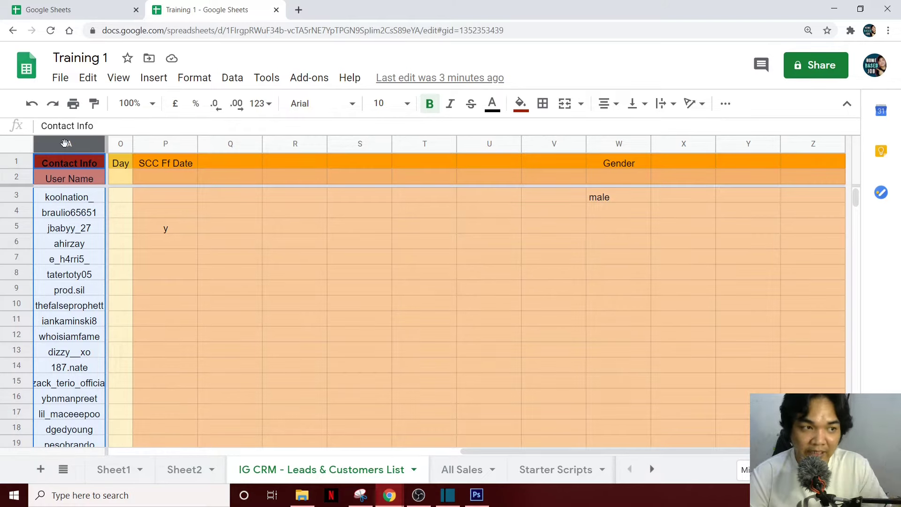
Step: Open Conditional formatting for column A and choose the red preset highlight style
left_click(203, 83)
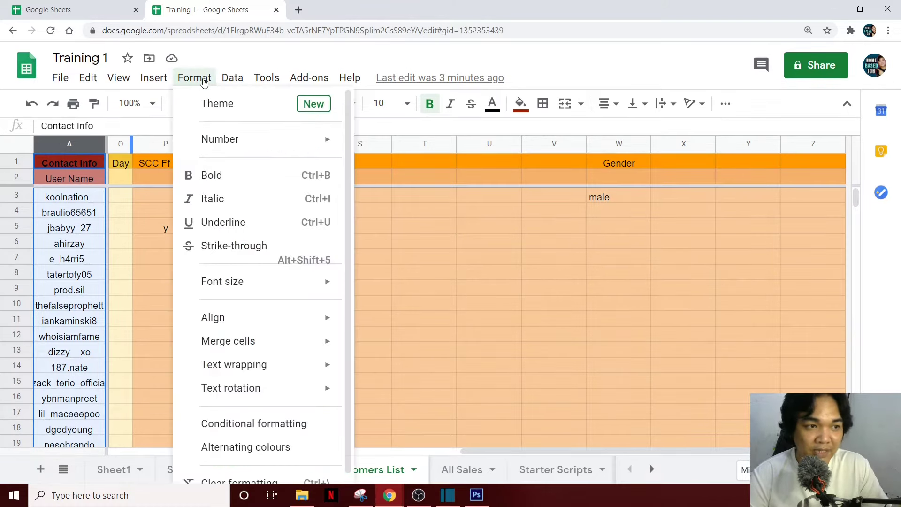
left_click(251, 425)
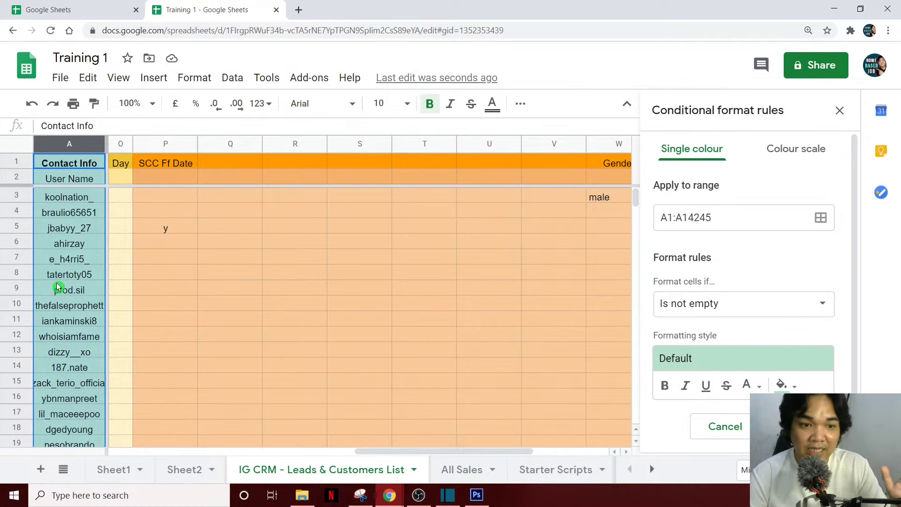
left_click(740, 361)
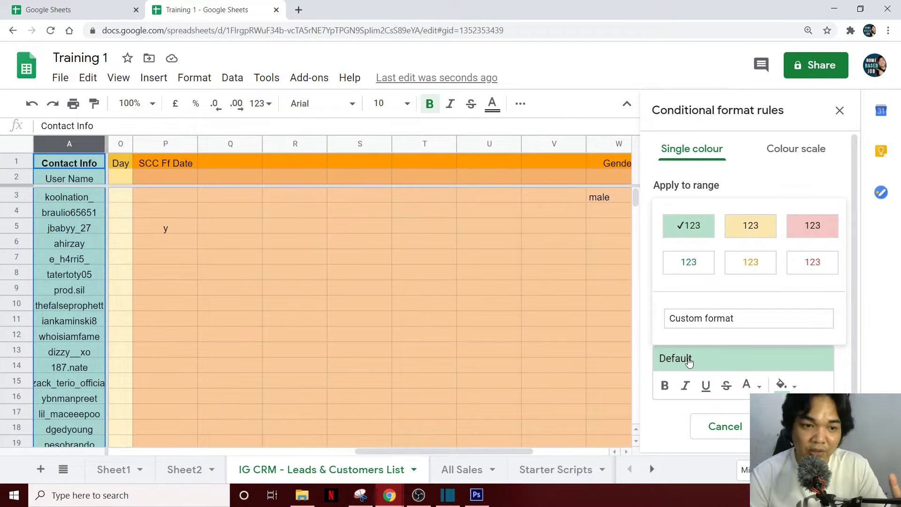
left_click(817, 231)
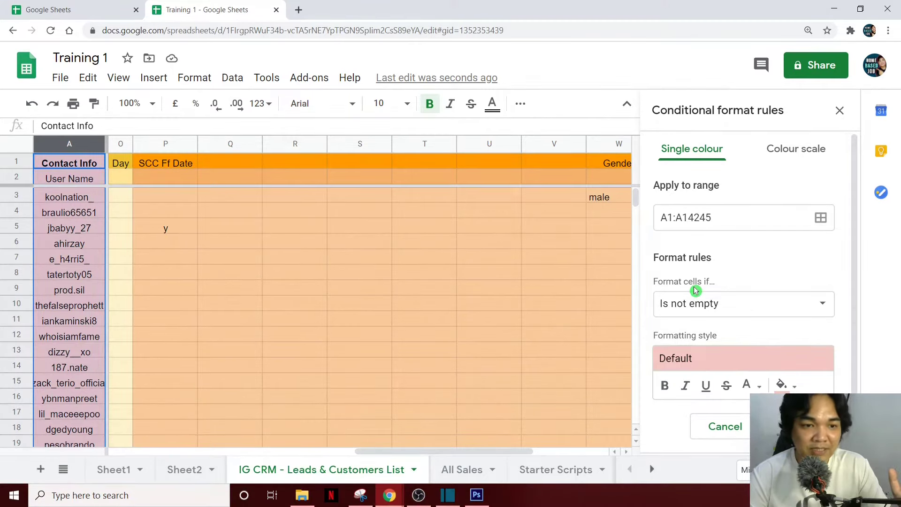
Step: Set the 'Format cells if' condition to 'Custom formula is' and select the value field
left_click(740, 305)
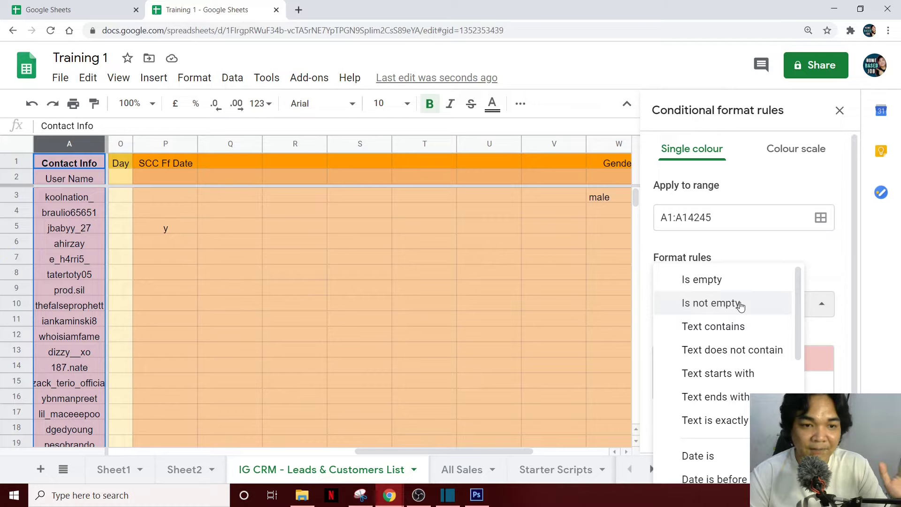
scroll(740, 305, "down", 1)
scroll(740, 308, "down", 4)
scroll(739, 306, "down", 1)
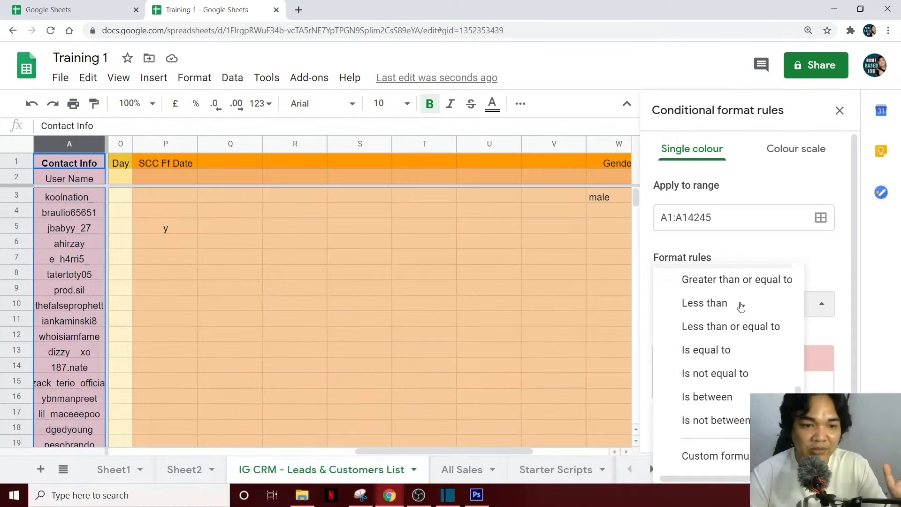
left_click(703, 464)
left_click(702, 338)
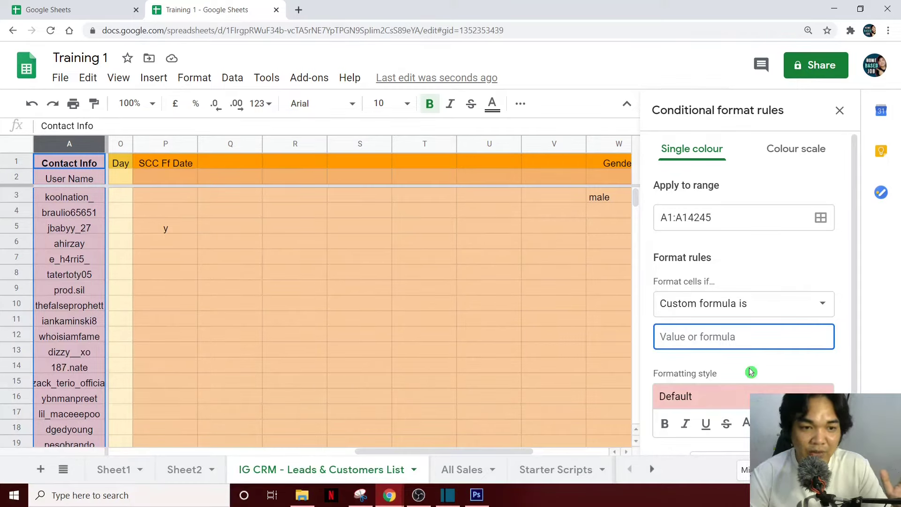
Step: Enter the custom formula =countif(A:A,A1)>1 for A1:A14245 and save the rule
type("=")
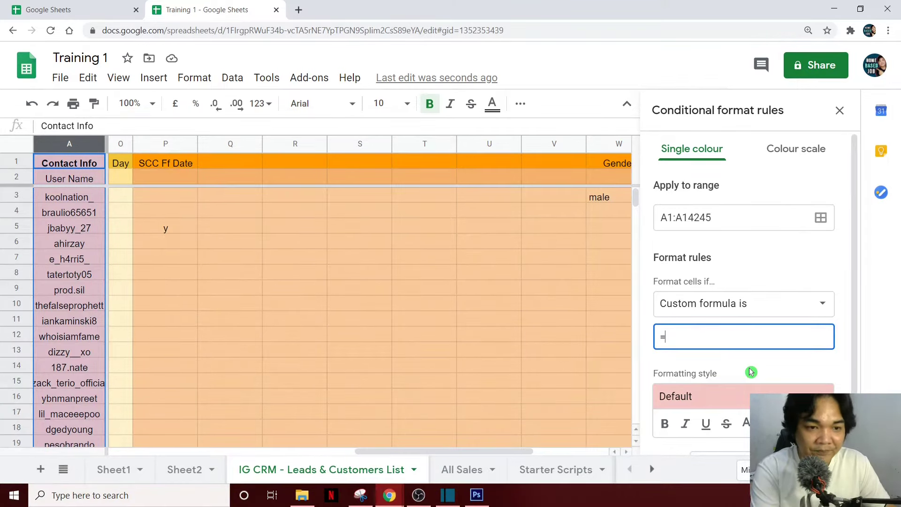
type("count")
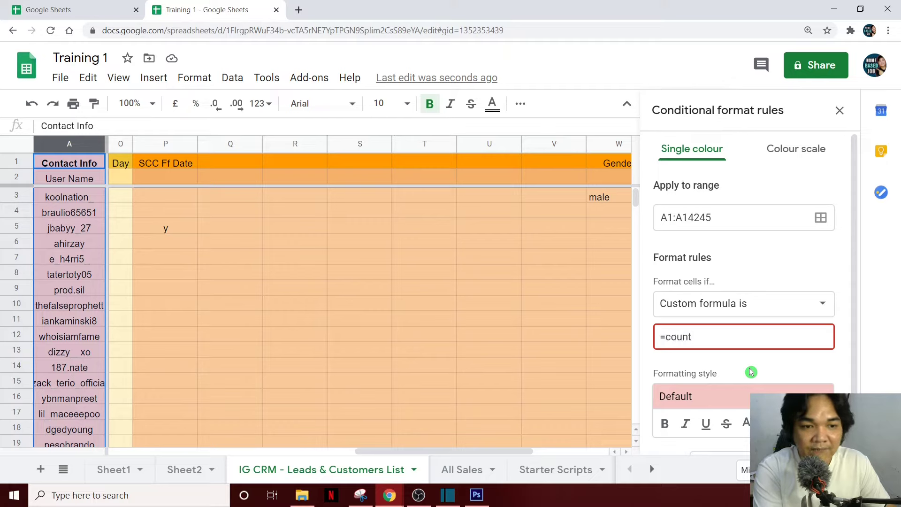
type("if")
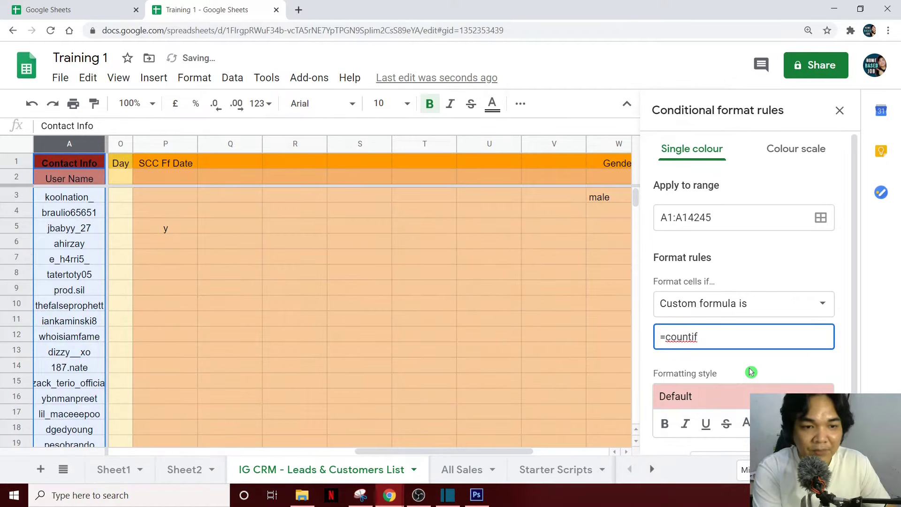
type("(A:A")
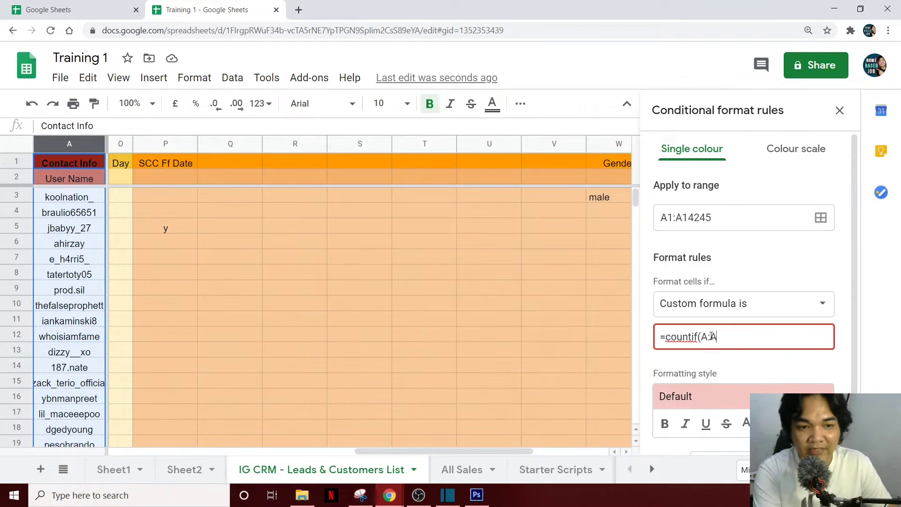
type(",")
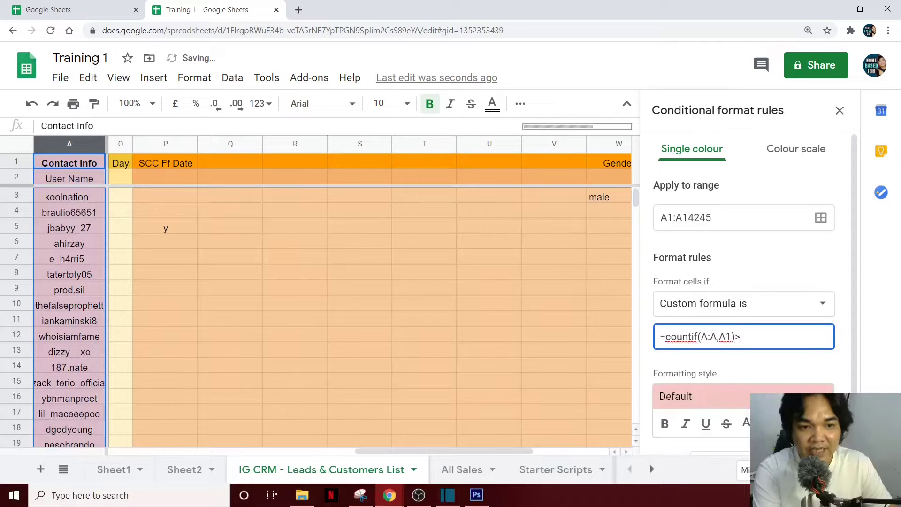
type("1")
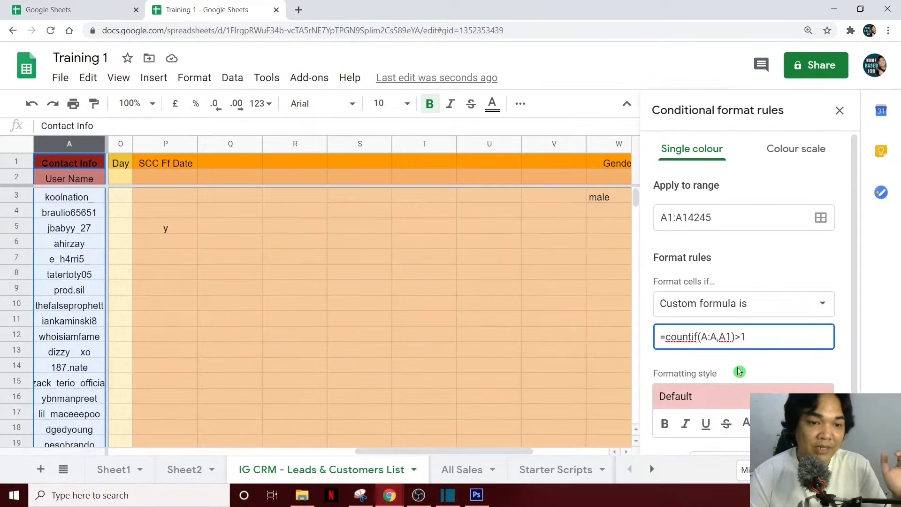
scroll(816, 391, "down", 1)
left_click(804, 405)
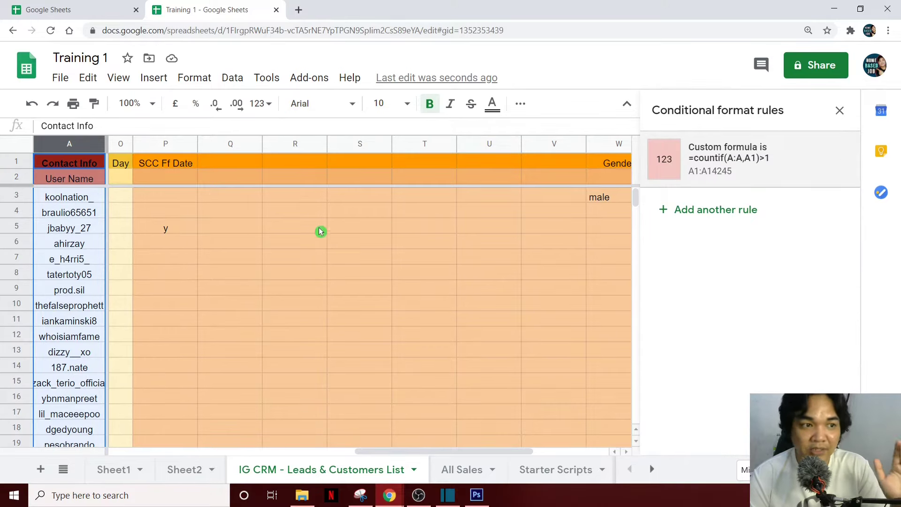
left_click(209, 257)
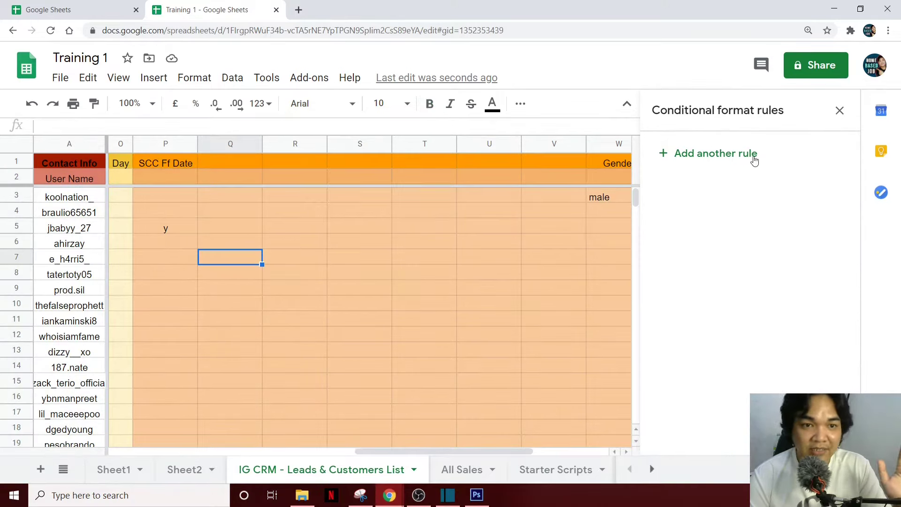
Step: Close the Conditional format rules panel and scroll down to the highlighted duplicate user name in A229
left_click(838, 111)
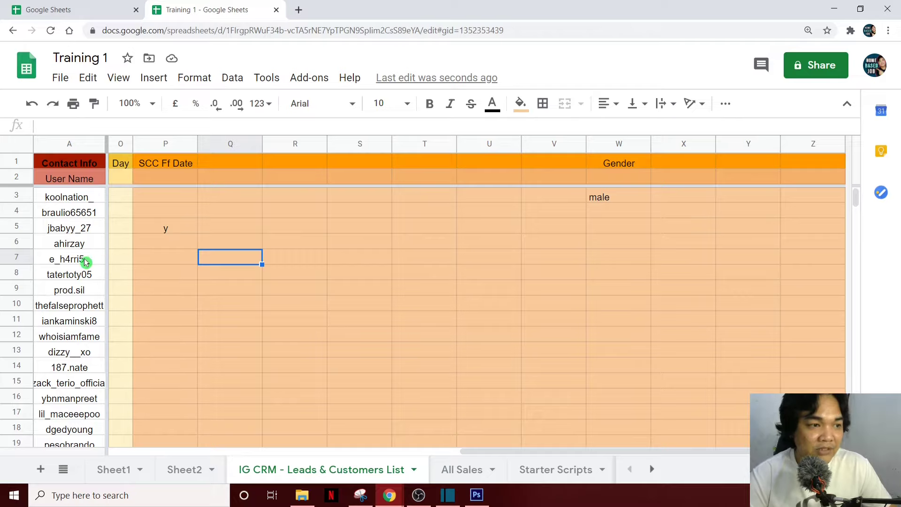
scroll(83, 261, "down", 3)
scroll(83, 262, "down", 5)
scroll(82, 262, "down", 5)
scroll(83, 262, "down", 8)
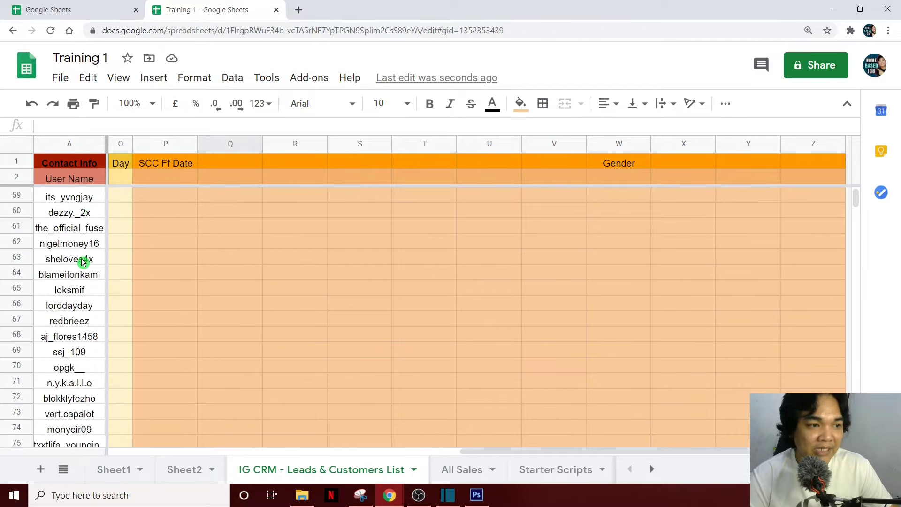
scroll(82, 261, "down", 9)
scroll(83, 261, "down", 8)
scroll(83, 262, "down", 13)
scroll(83, 261, "down", 7)
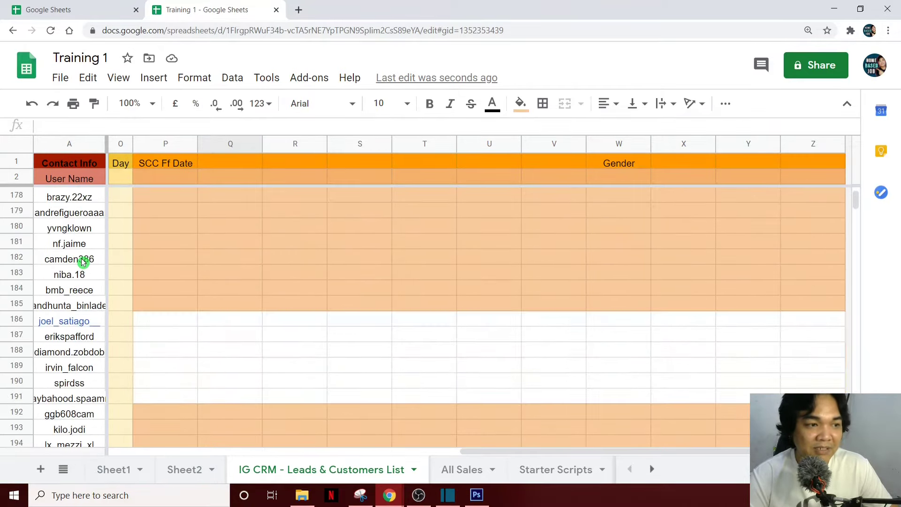
scroll(82, 262, "down", 15)
scroll(83, 262, "down", 8)
scroll(83, 262, "up", 8)
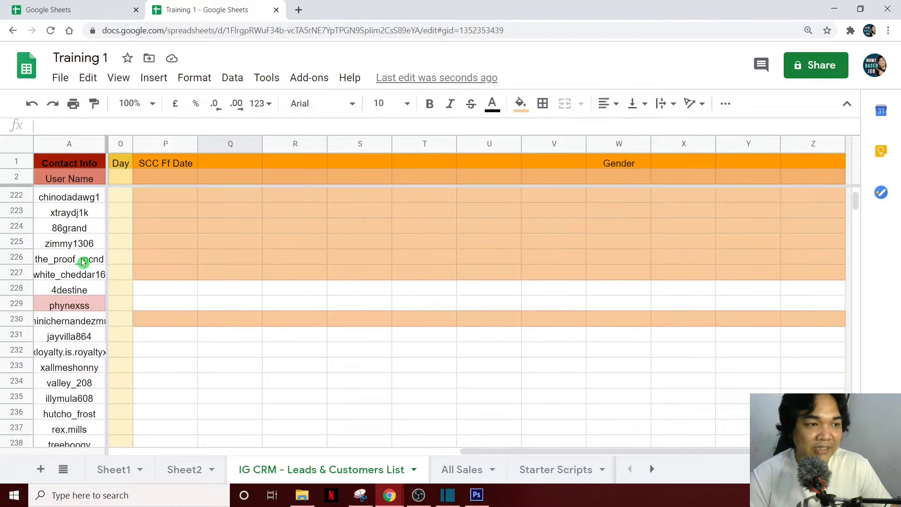
left_click(63, 307)
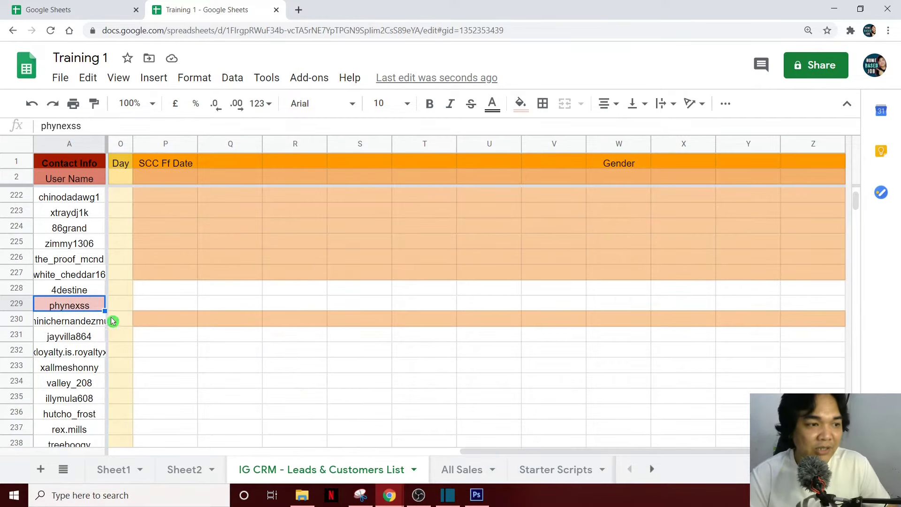
Step: Copy the duplicate user name from cell A229
right_click(73, 306)
left_click(157, 127)
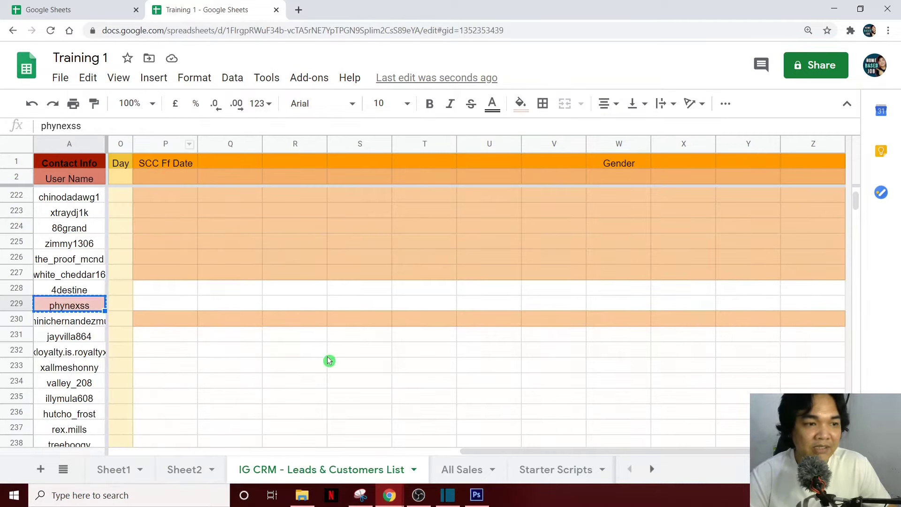
left_click(311, 349)
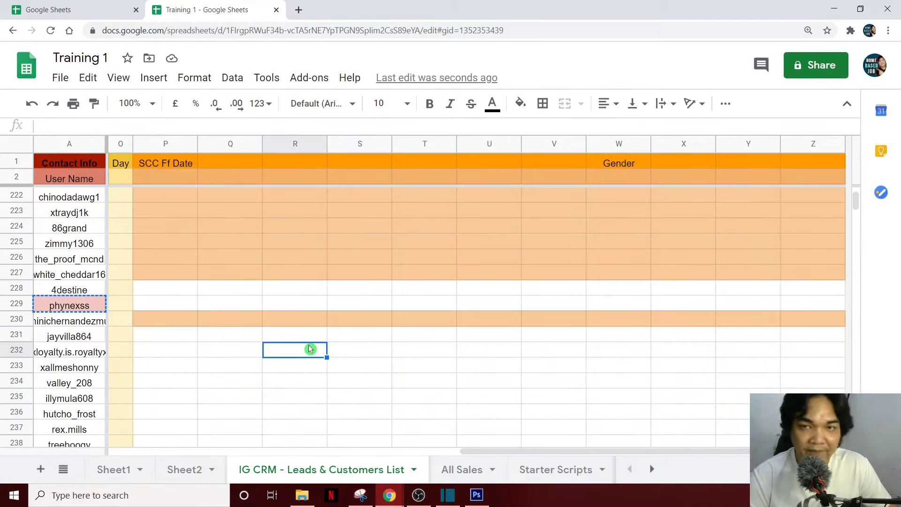
Step: Search the sheet for the copied name and step between its 2 matches, rows 229 and 12851
key("ctrl+f")
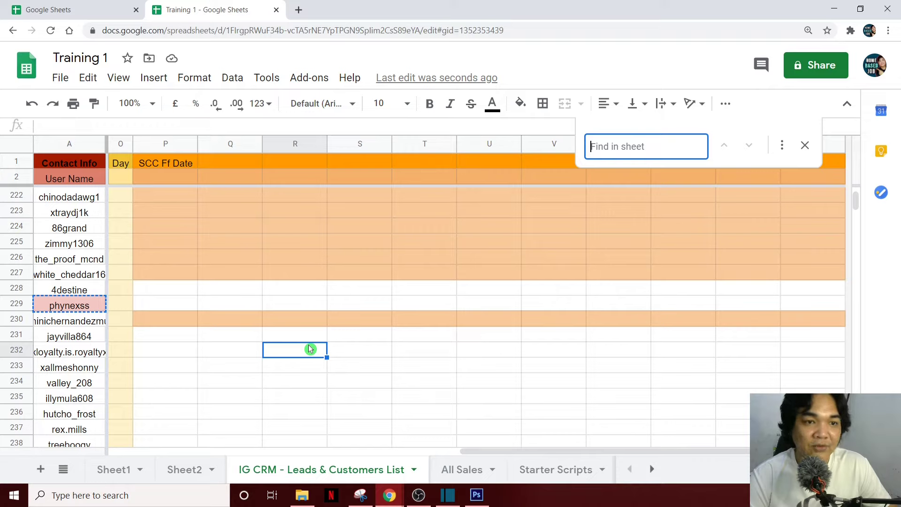
right_click(645, 144)
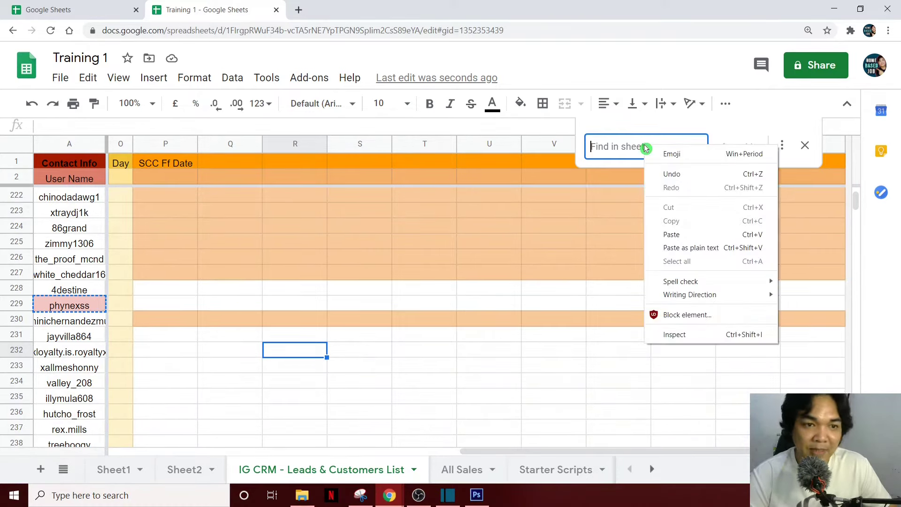
left_click(670, 235)
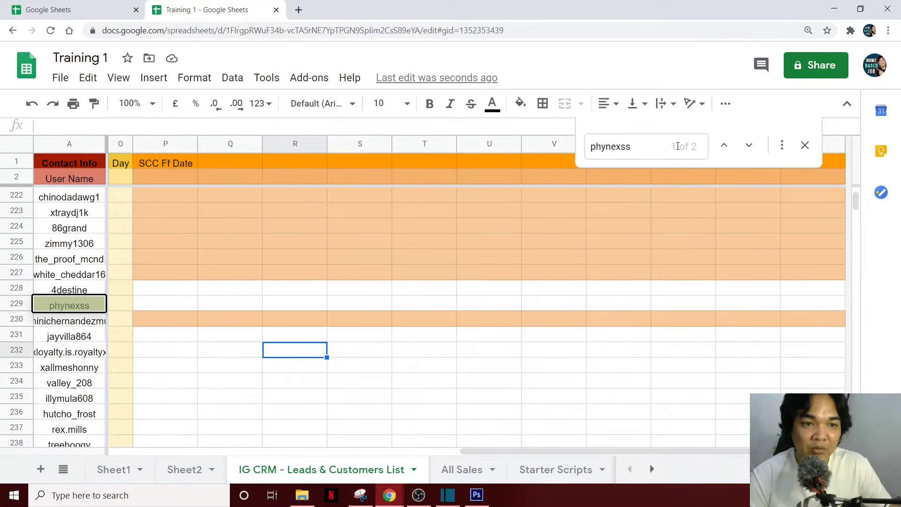
left_click(749, 146)
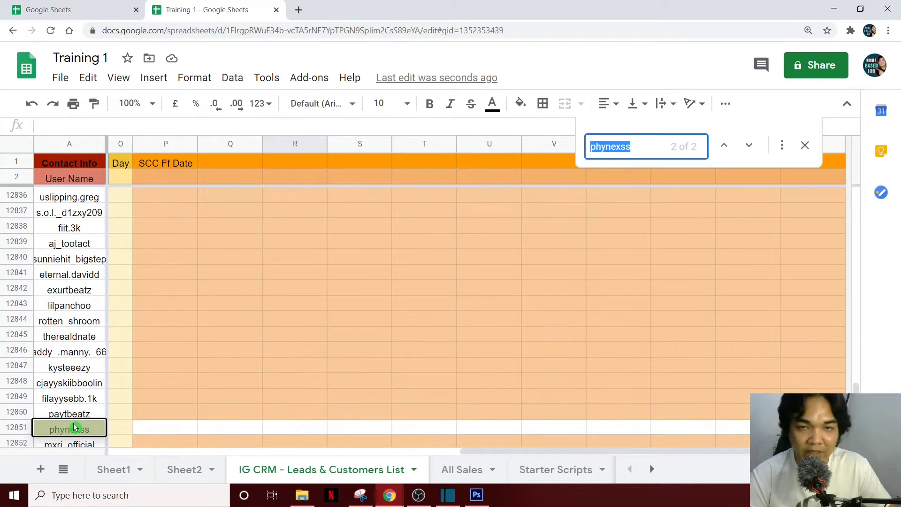
left_click(725, 146)
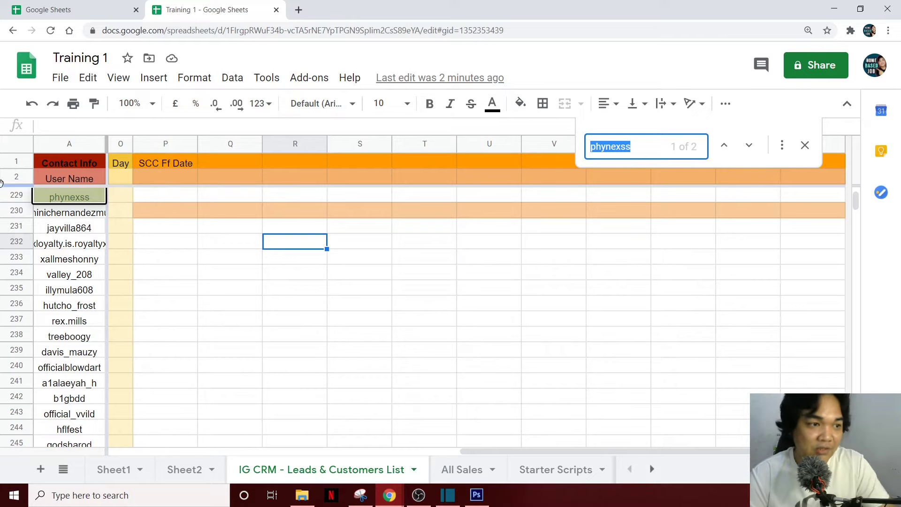
Step: Delete duplicate row 229, then switch to the Duplicate Listing Checker spreadsheet
left_click(17, 194)
right_click(18, 194)
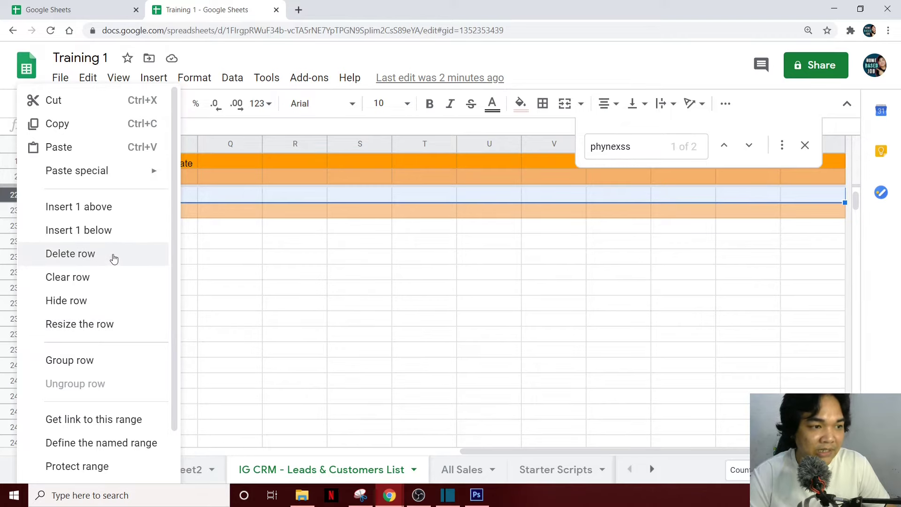
left_click(114, 255)
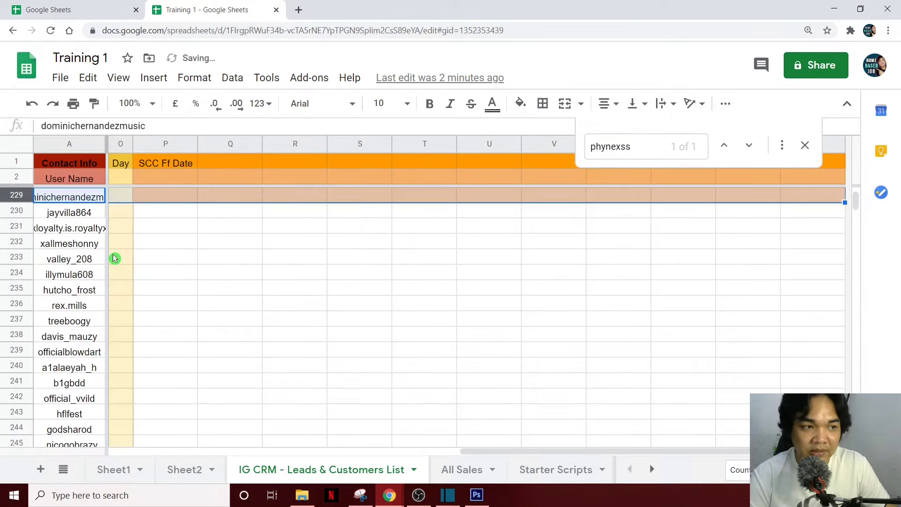
left_click(439, 261)
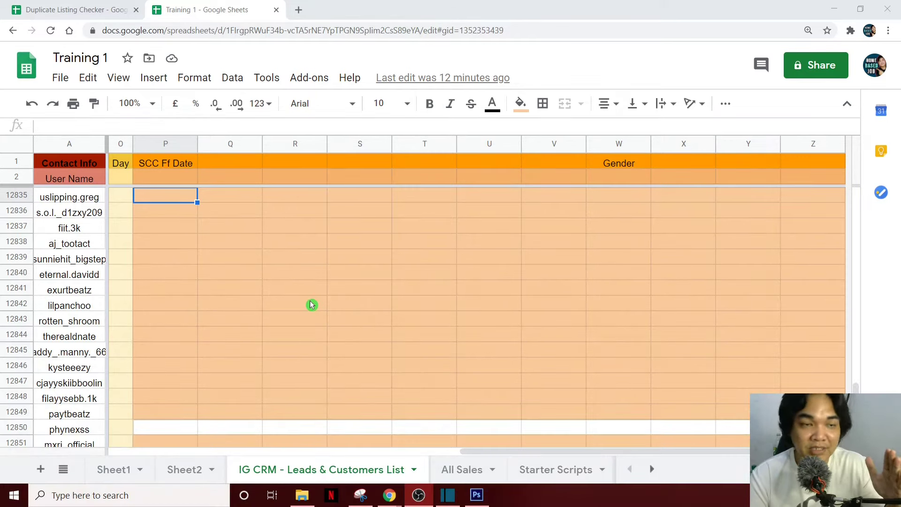
left_click(75, 10)
left_click(397, 232)
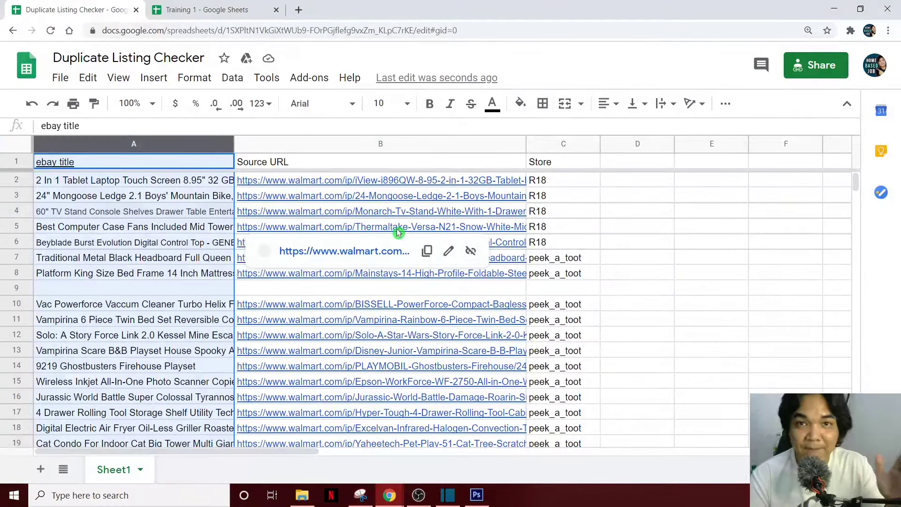
left_click(476, 319)
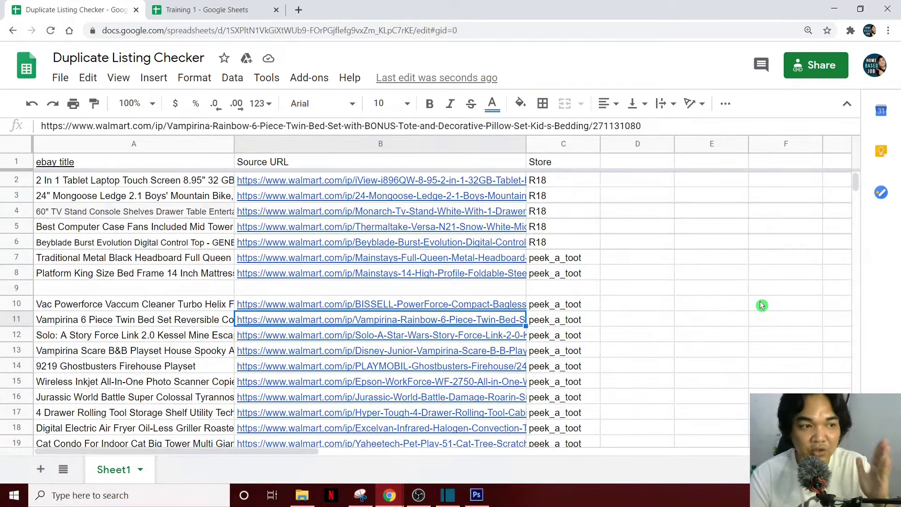
left_click(121, 146)
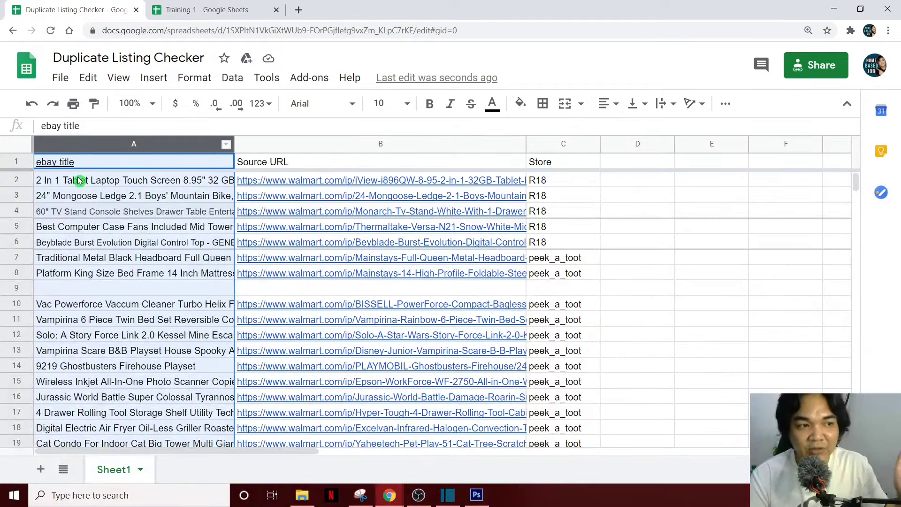
left_click(80, 181)
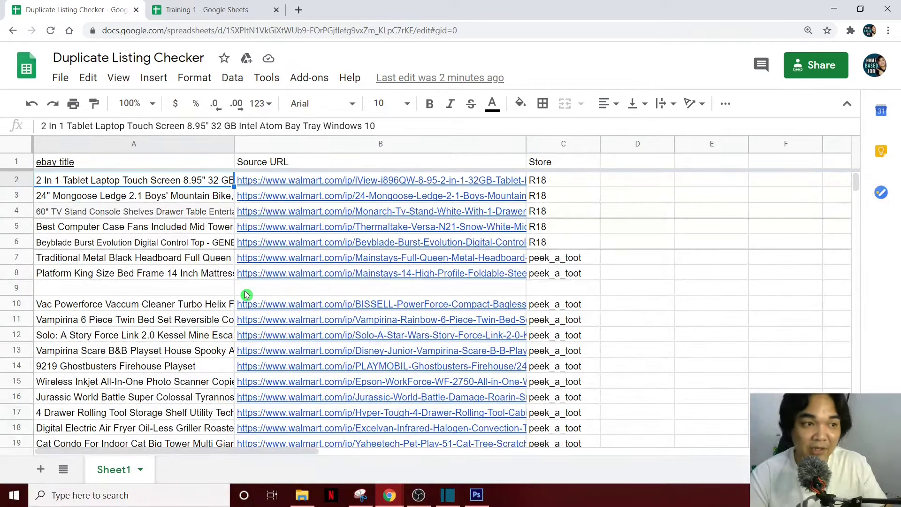
Step: Insert a new empty column B to the right of the eBay titles
left_click(183, 148)
right_click(183, 149)
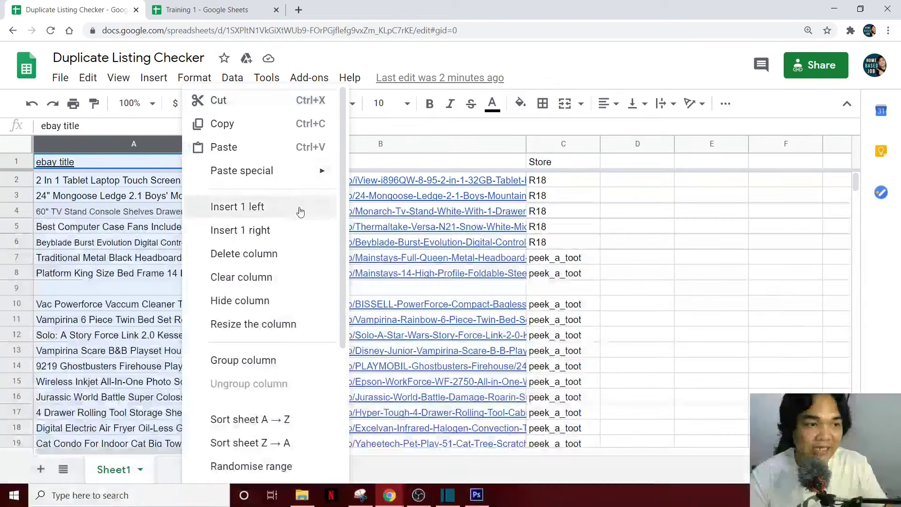
left_click(263, 239)
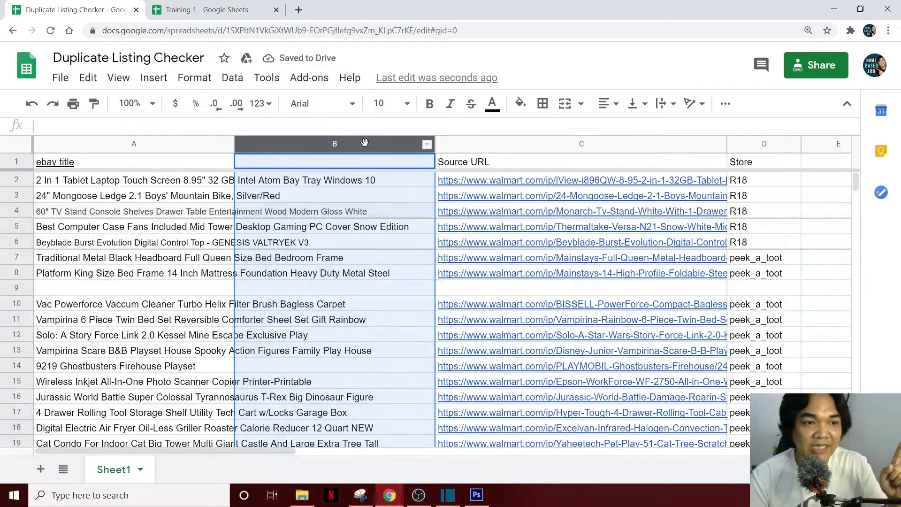
Step: Enter a dash placeholder in cell B2 beside the first title
left_click(323, 195)
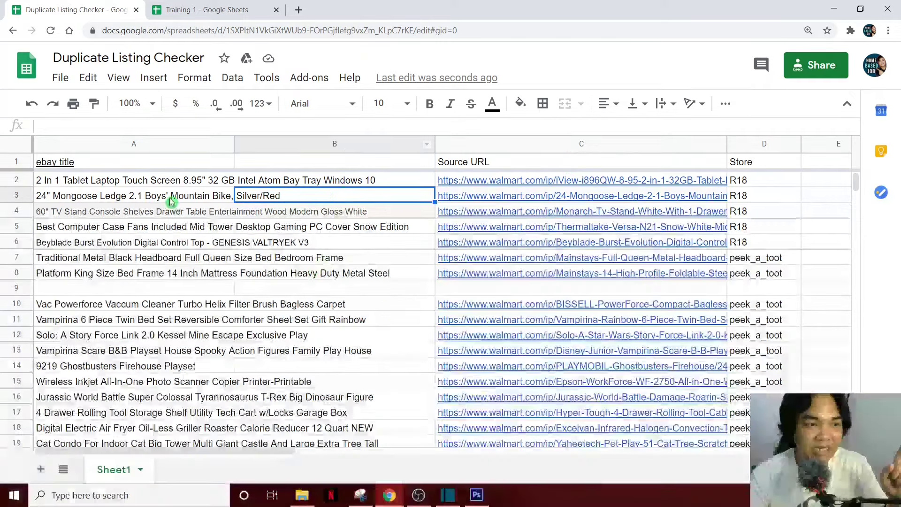
left_click(139, 181)
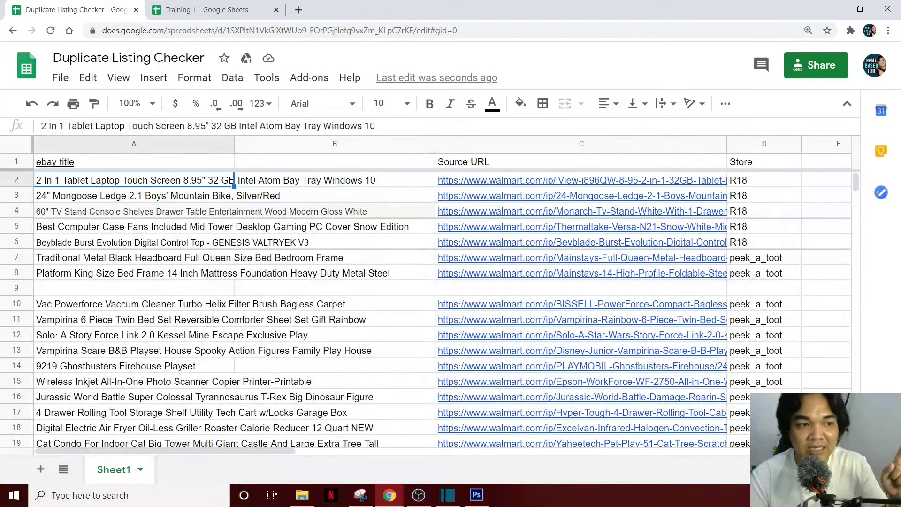
double_click(141, 181)
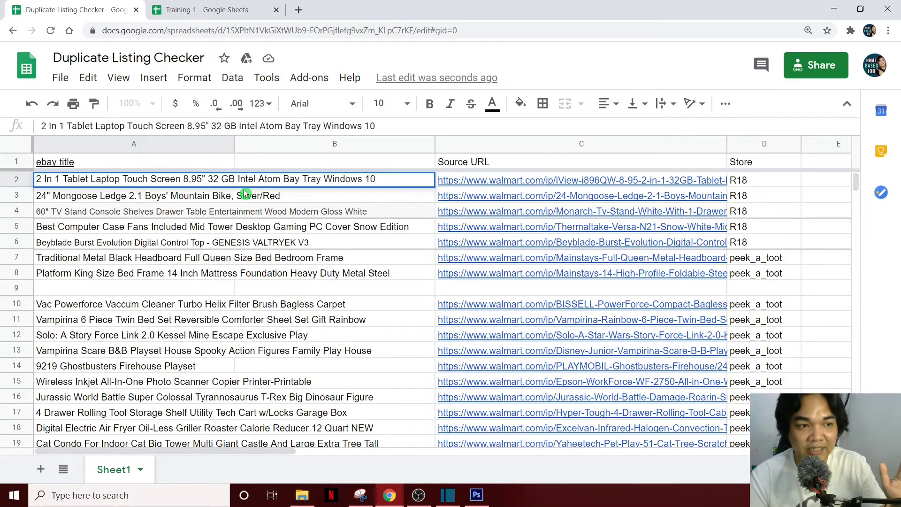
left_click_drag(238, 179, 375, 180)
key("ctrl+x")
left_click(359, 182)
key("ctrl+v")
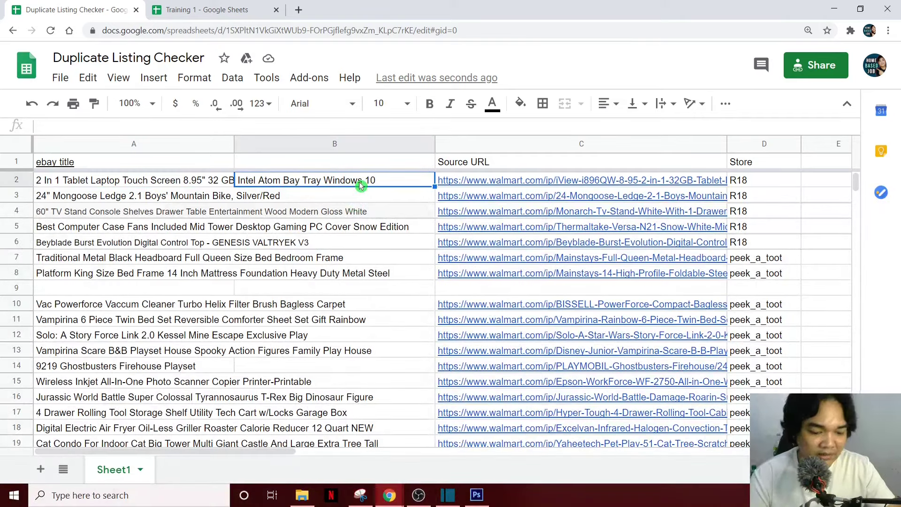
type("-")
key("Return")
Step: Copy the B2 dash into B3 through B19
left_click(362, 181)
key("ctrl+c")
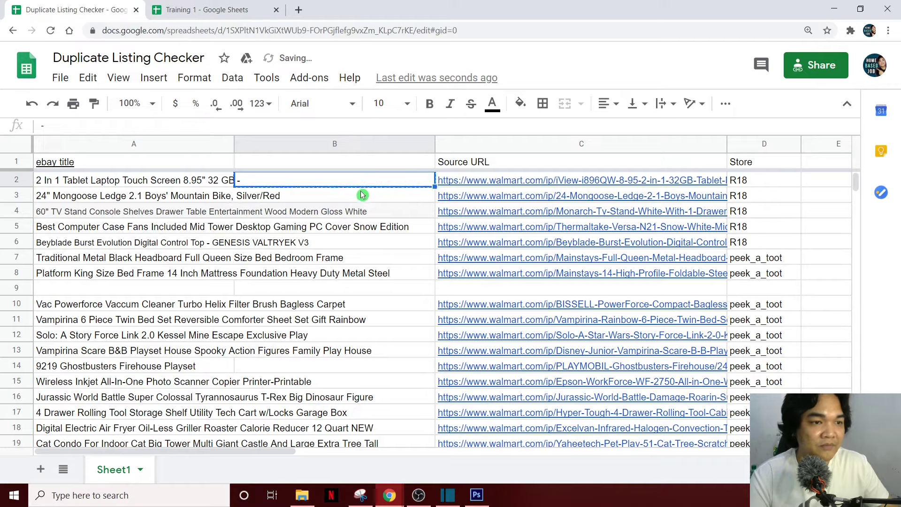
left_click_drag(362, 194, 358, 446)
key("ctrl+v")
Step: Narrow column B by dragging its right border to the left
left_click(380, 258)
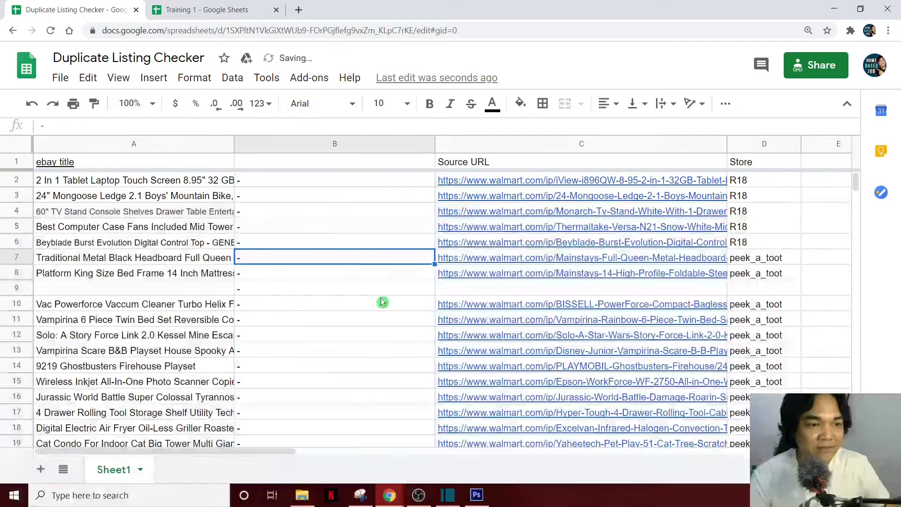
left_click(565, 242)
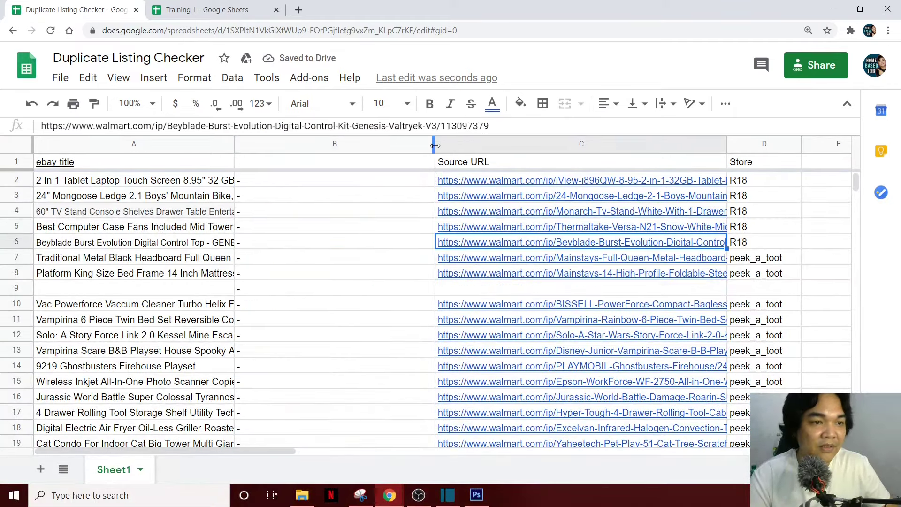
left_click_drag(433, 146, 308, 145)
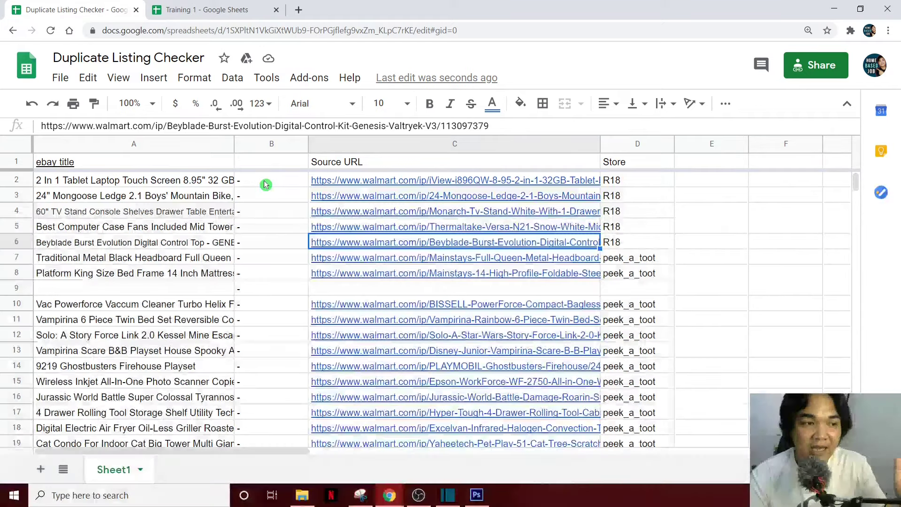
Step: Enter =len(A2) in B2 so it shows 76, the first title's character count
left_click(141, 182)
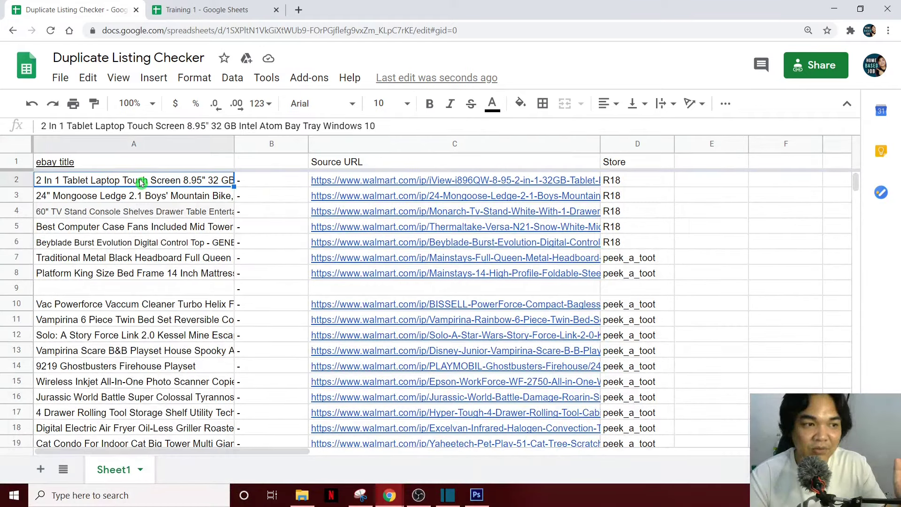
left_click(241, 179)
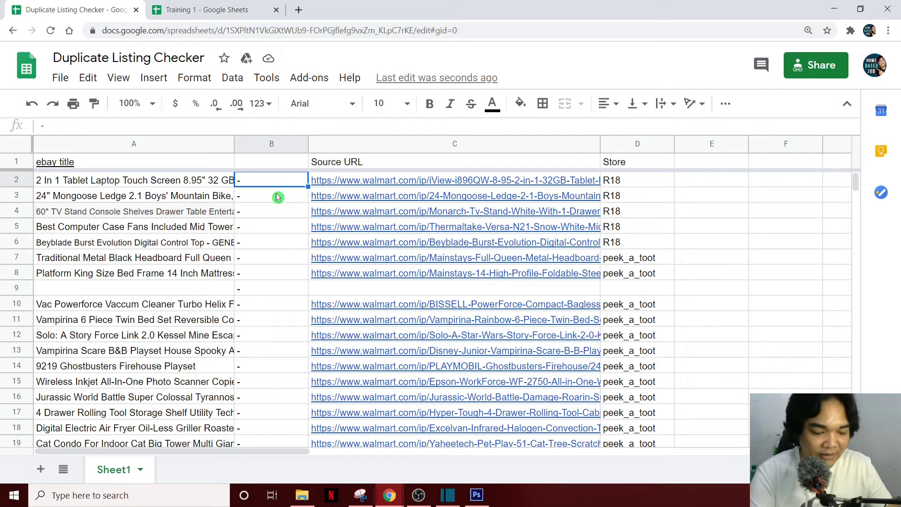
key("ctrl+v")
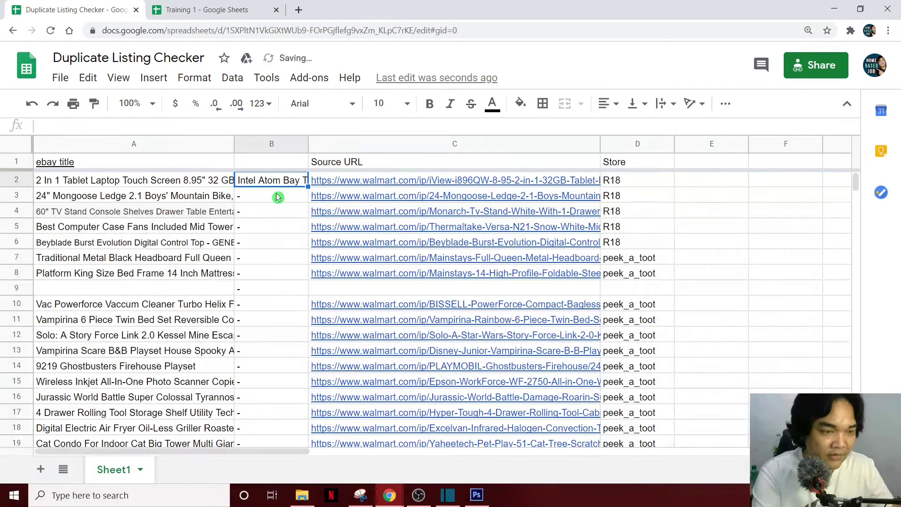
type("=")
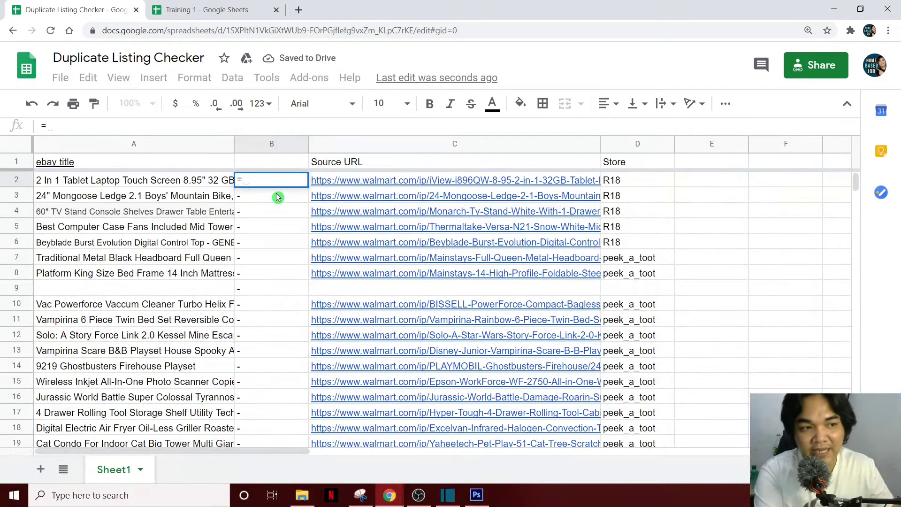
type("l")
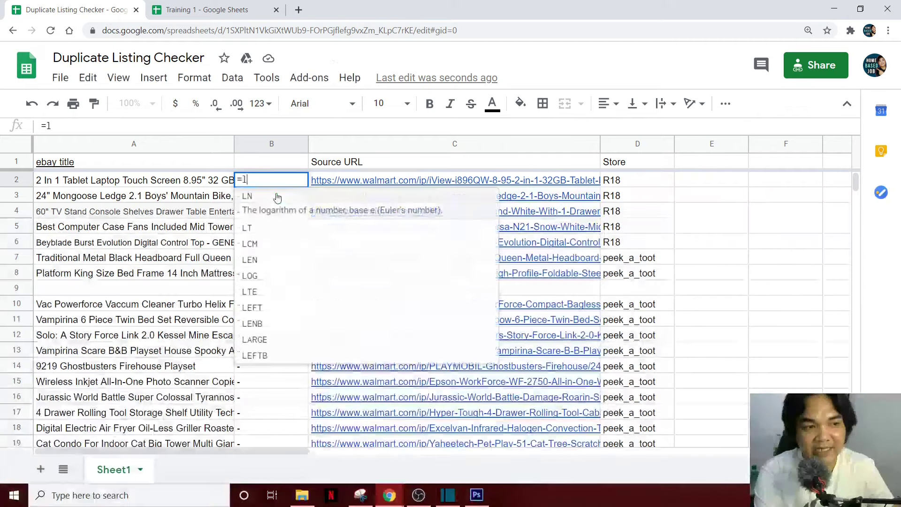
type("en")
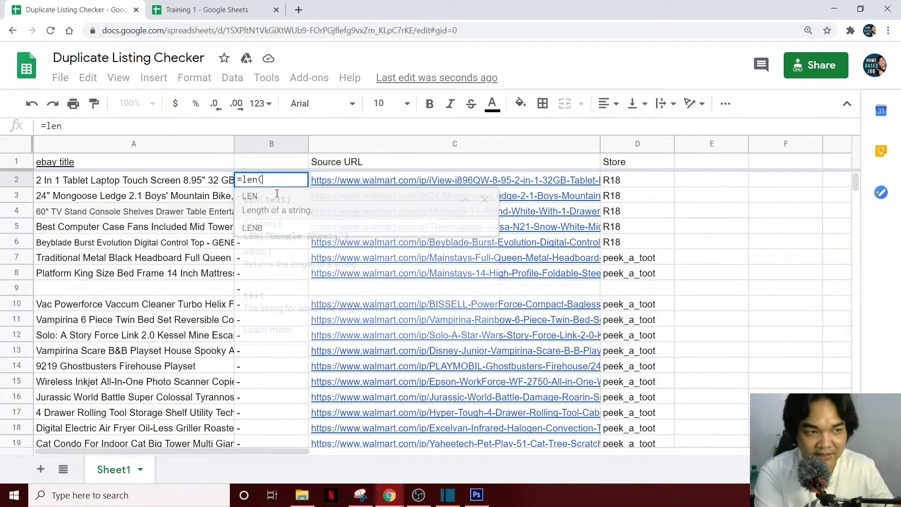
type("(")
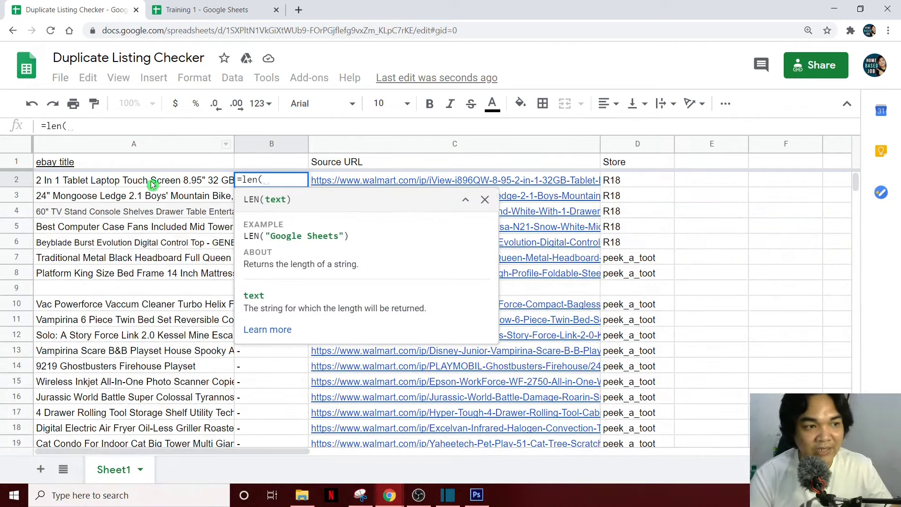
left_click(151, 183)
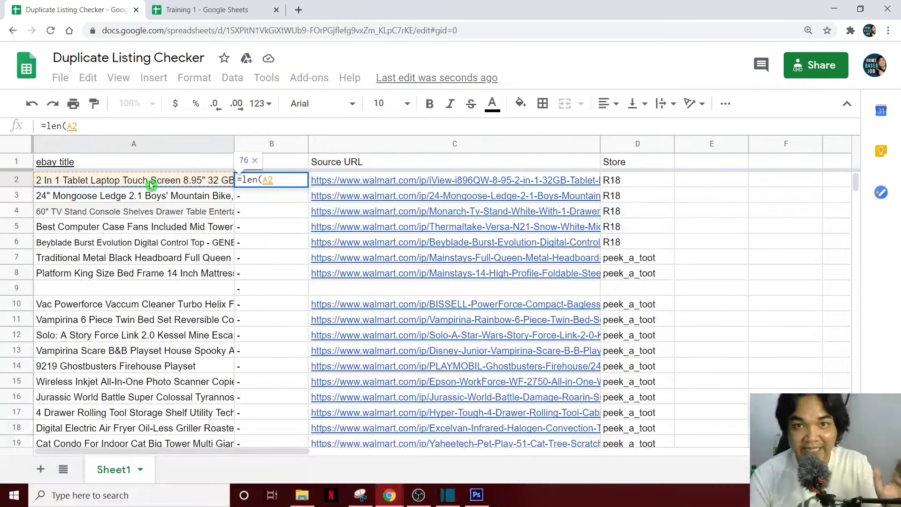
key("Return")
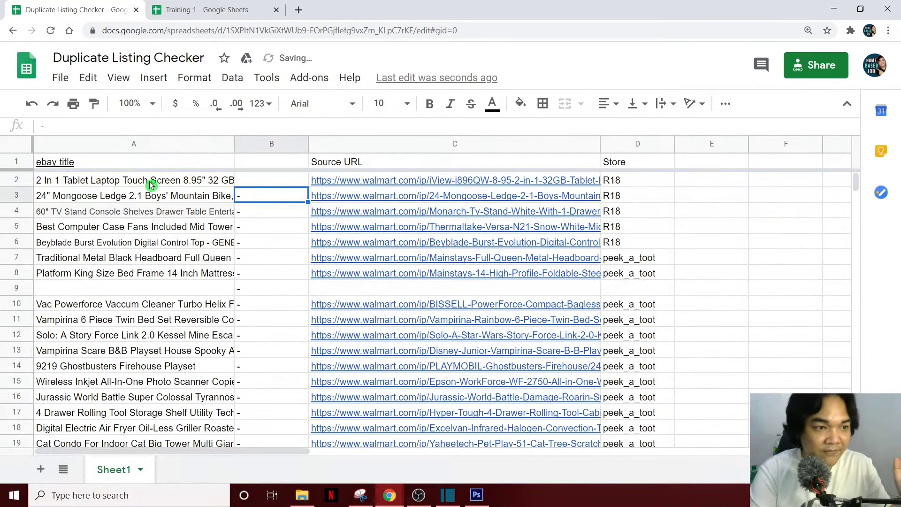
left_click(209, 180)
double_click(205, 180)
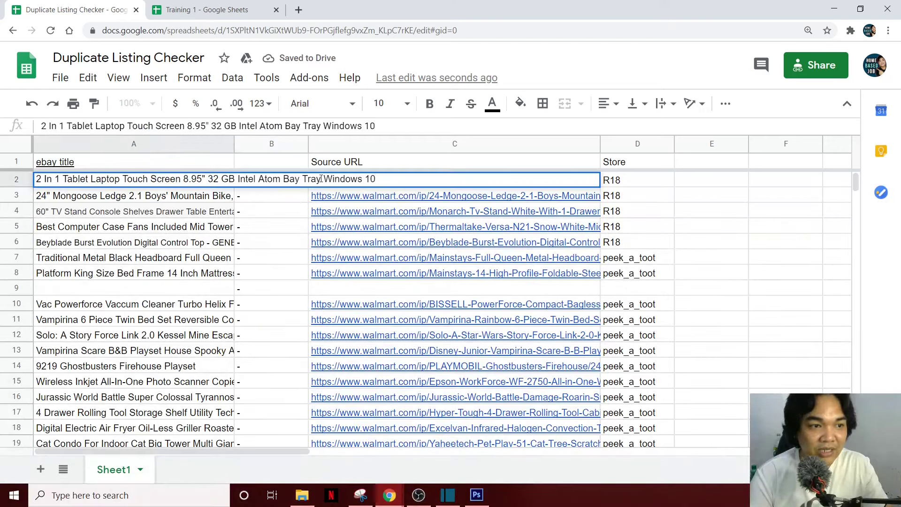
Step: Fill =LEN(A2) from B2 down to B19, showing each title's length and 0 for blank row 9
left_click_drag(408, 177, 38, 190)
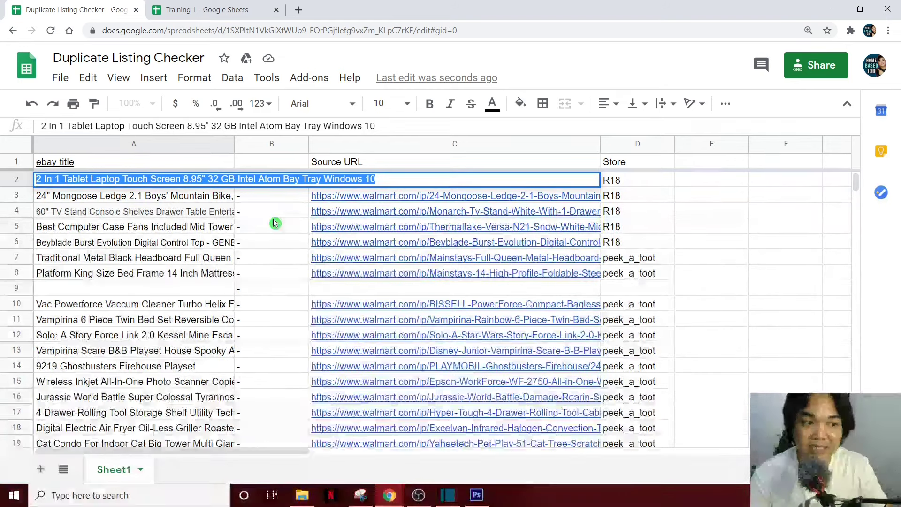
left_click(273, 218)
left_click(273, 182)
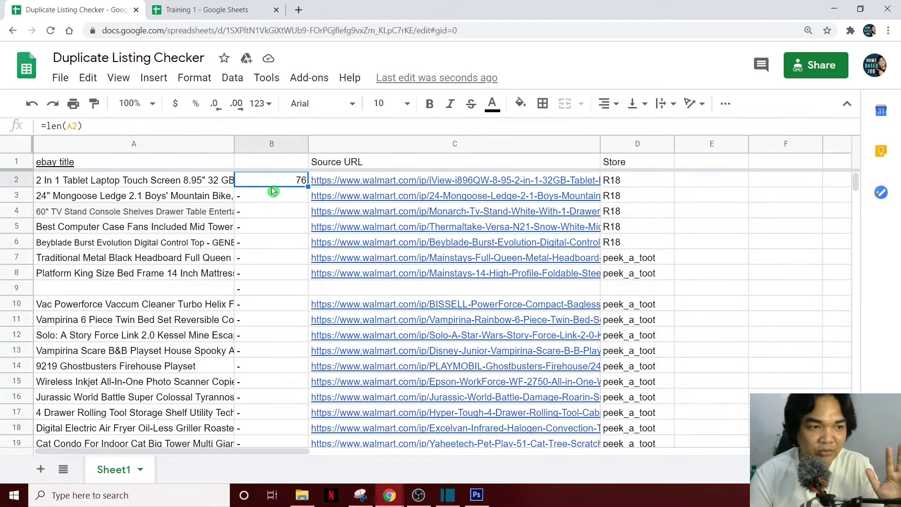
left_click(270, 201)
left_click(270, 211)
left_click(271, 227)
left_click(271, 257)
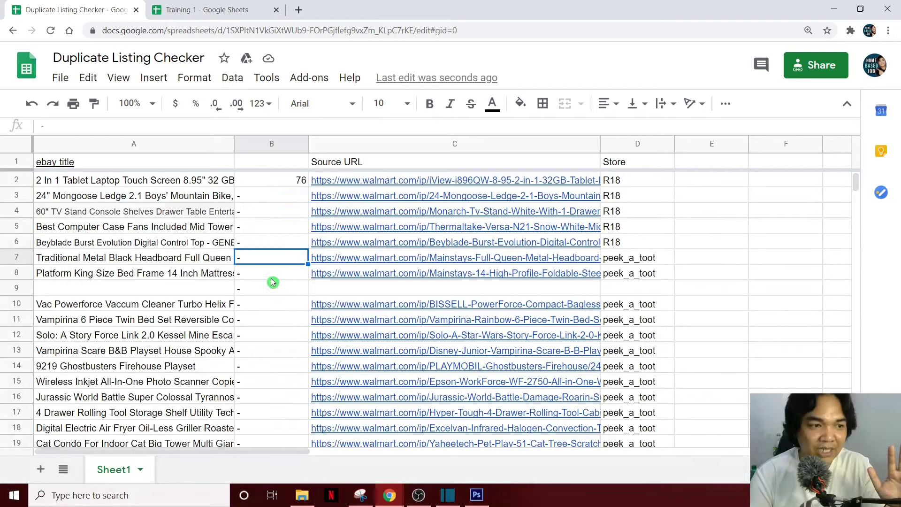
left_click(286, 180)
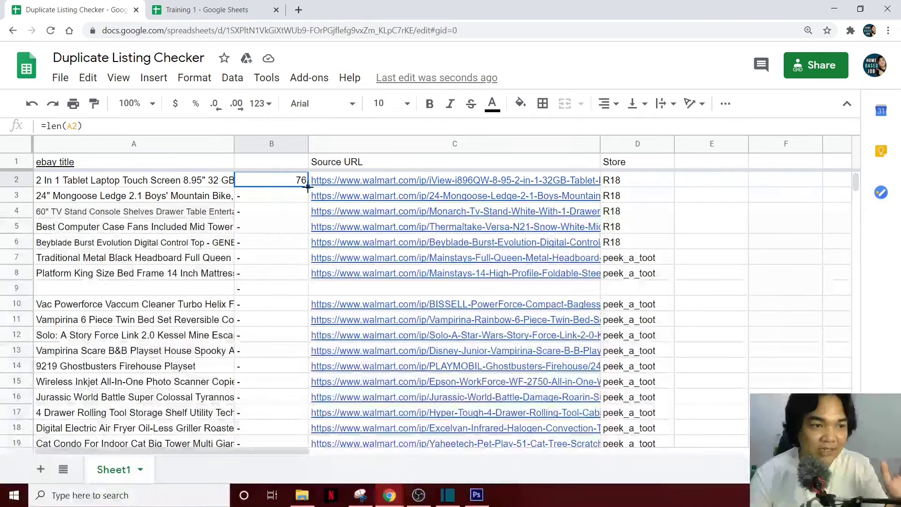
left_click_drag(308, 187, 306, 189)
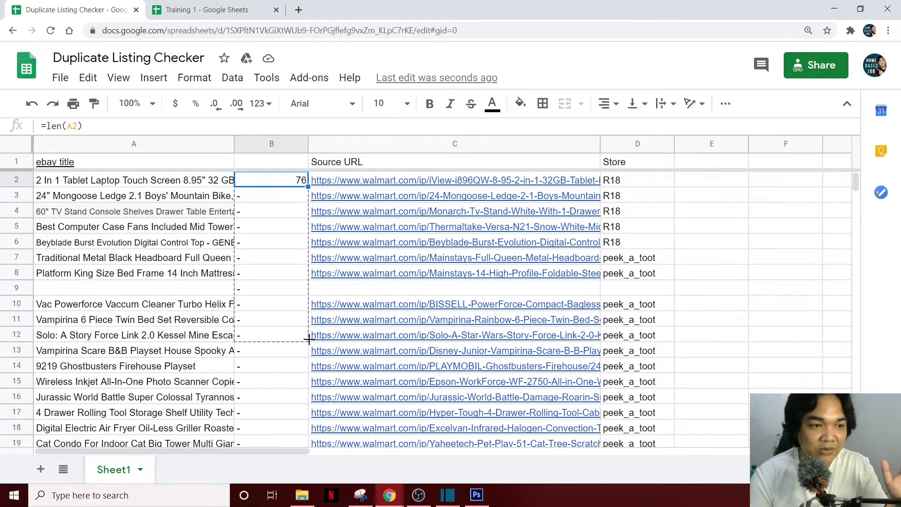
left_click_drag(308, 339, 302, 441)
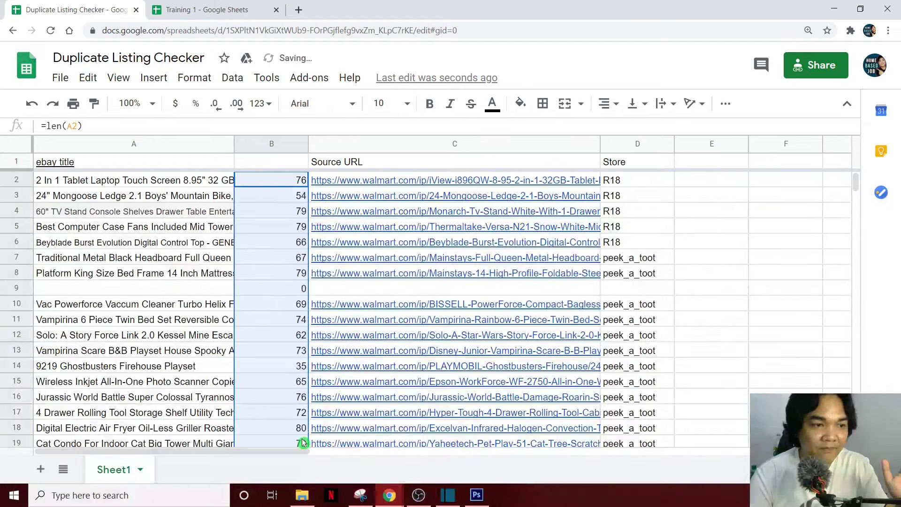
left_click(272, 309)
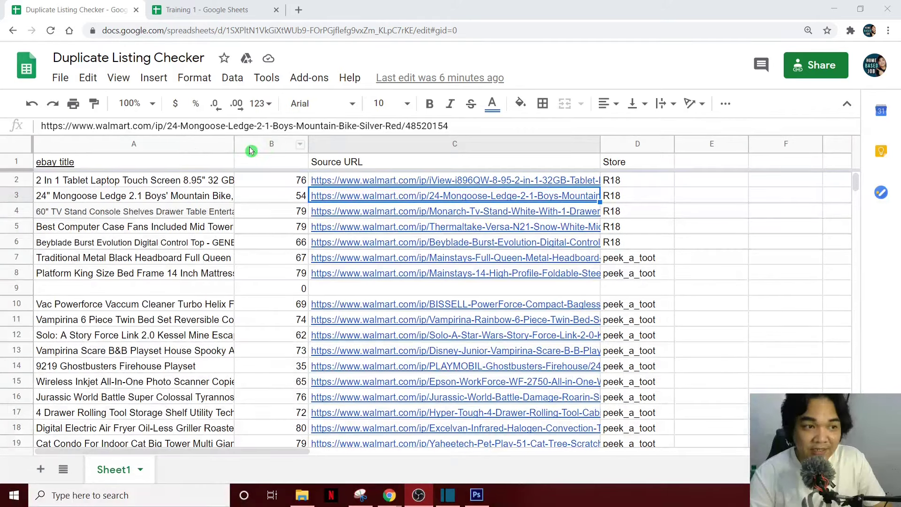
Step: Insert a blank row 8 above the Platform King listing and confirm B9 reads =len(A9)
right_click(16, 276)
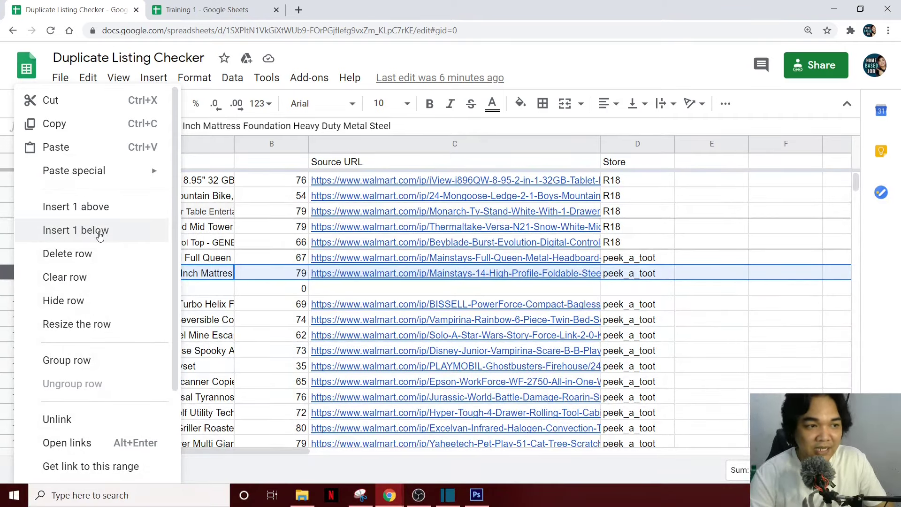
left_click(105, 211)
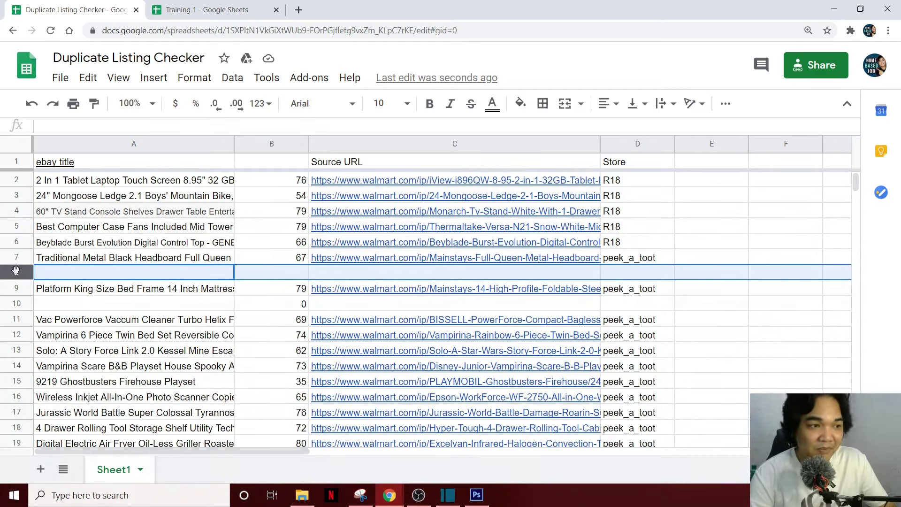
left_click(266, 290)
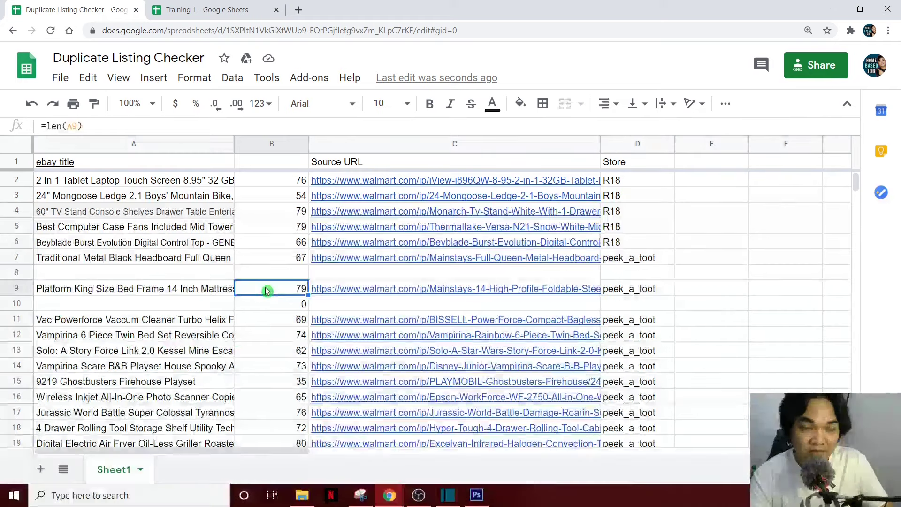